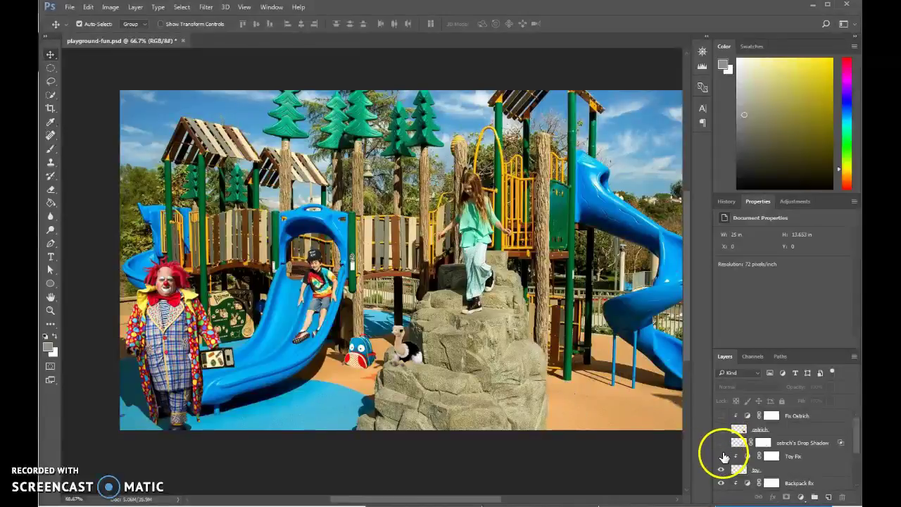
Hide the toy, backpack and hat layers with their fix and shadow layers, and select the clown group.
{"action": "left_click_drag", "start_coordinate": [721, 462], "coordinate": [721, 484]}
{"action": "scroll", "coordinate": [725, 478], "scroll_direction": "down", "scroll_amount": 4}
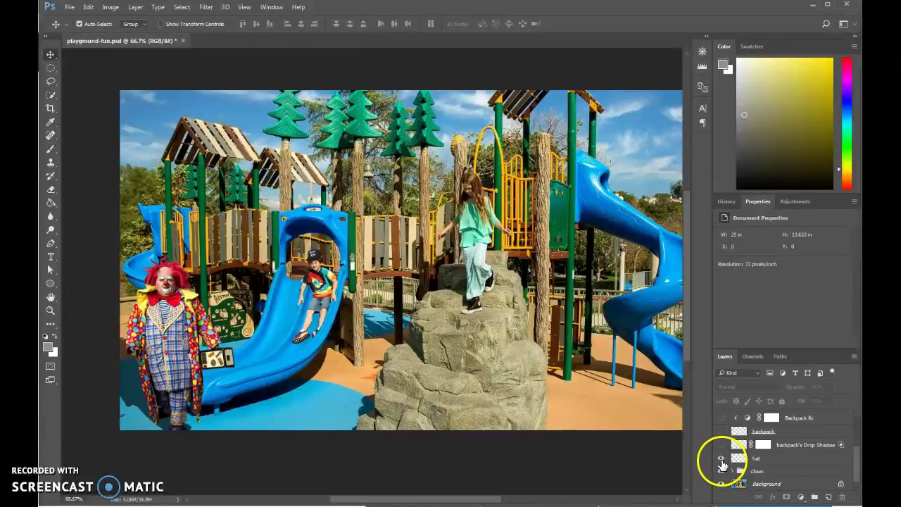
{"action": "left_click", "coordinate": [767, 473]}
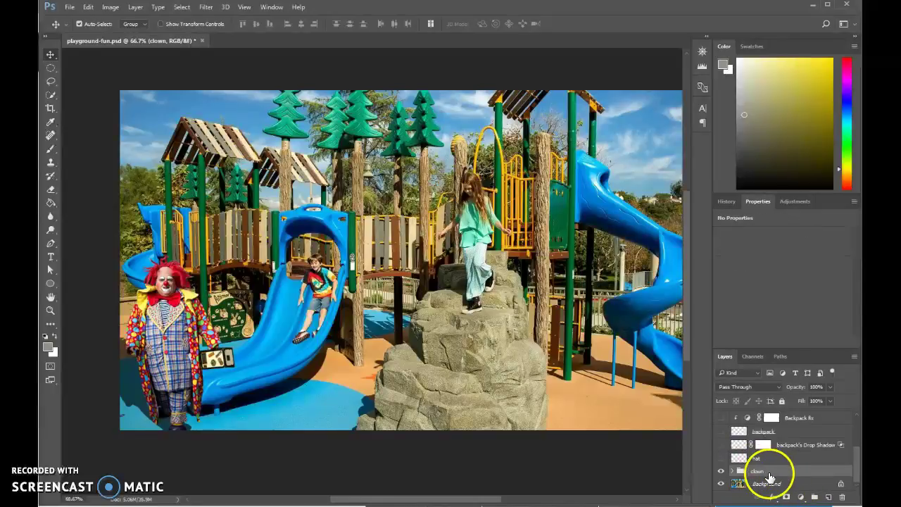
Examine which layers the clown group contains and close the group again.
{"action": "left_click", "coordinate": [734, 472]}
{"action": "left_click", "coordinate": [734, 471]}
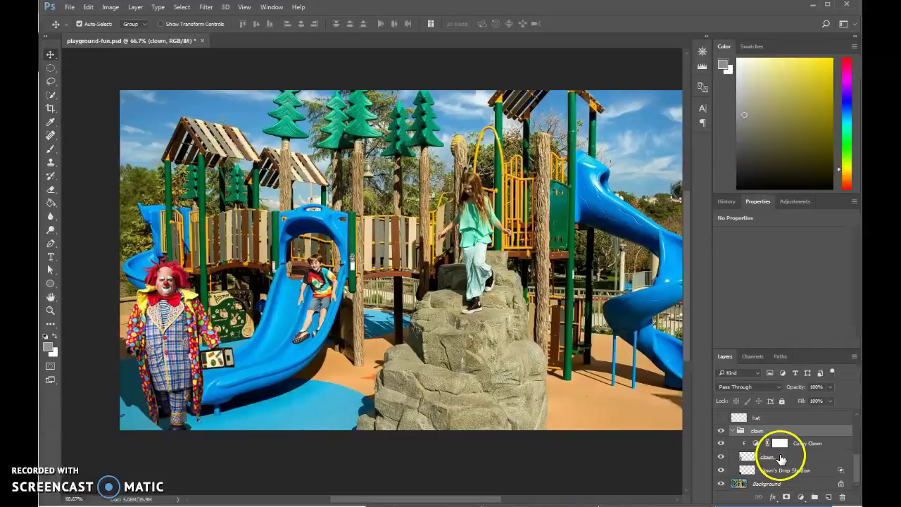
{"action": "left_click", "coordinate": [734, 458]}
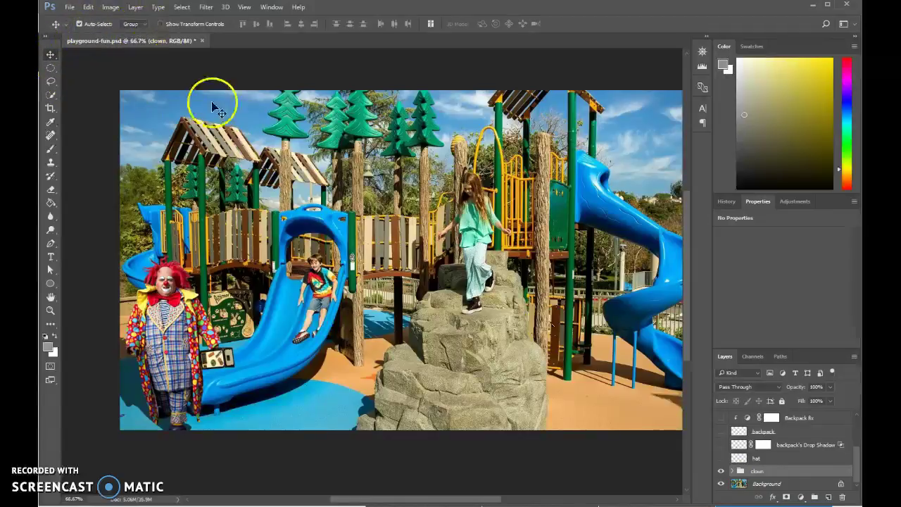
Move the clown group across the playground so it overlaps the rock's right edge, and hide the group.
{"action": "left_click_drag", "start_coordinate": [184, 339], "coordinate": [560, 325]}
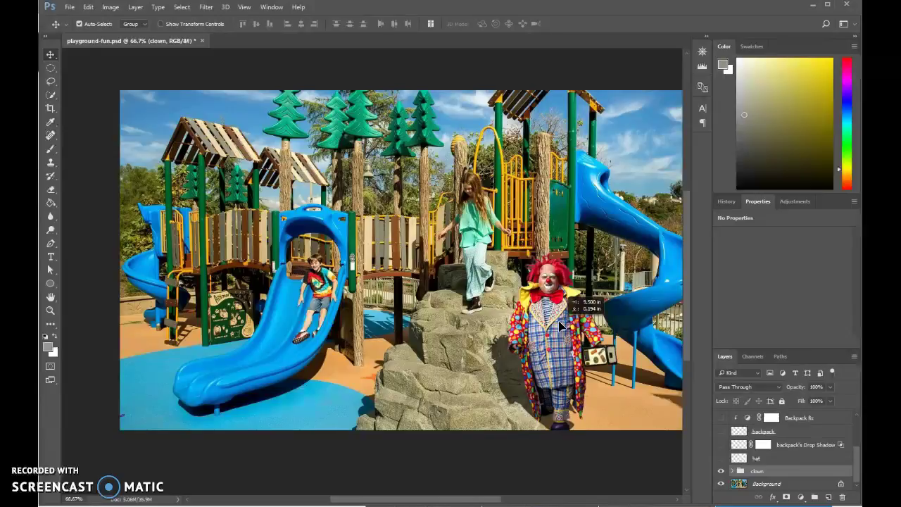
{"action": "mouse_move", "coordinate": [560, 325]}
{"action": "left_mouse_down"}
{"action": "mouse_move", "coordinate": [613, 321]}
{"action": "mouse_move", "coordinate": [511, 321]}
{"action": "mouse_move", "coordinate": [553, 326]}
{"action": "left_mouse_up"}
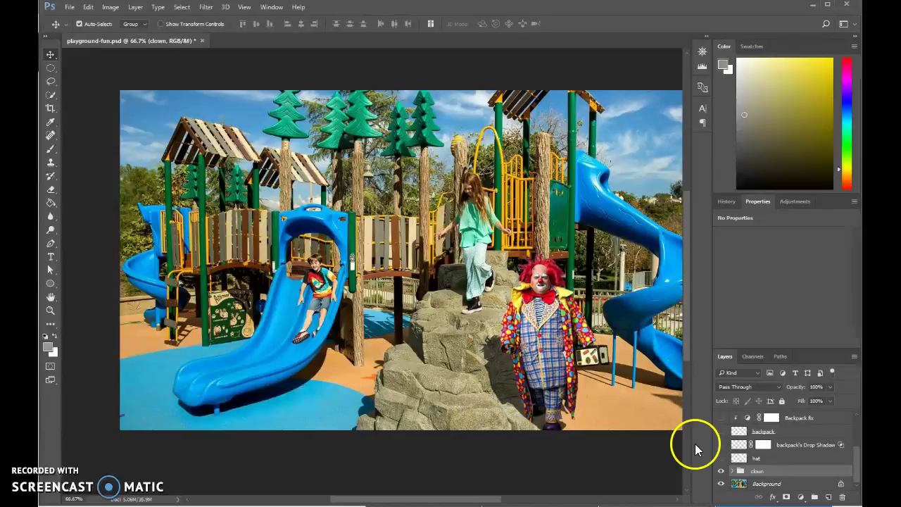
{"action": "left_click", "coordinate": [721, 472]}
Select the whole rock on the Background layer with the Quick Selection tool, leaving out the girl.
{"action": "left_click", "coordinate": [51, 311]}
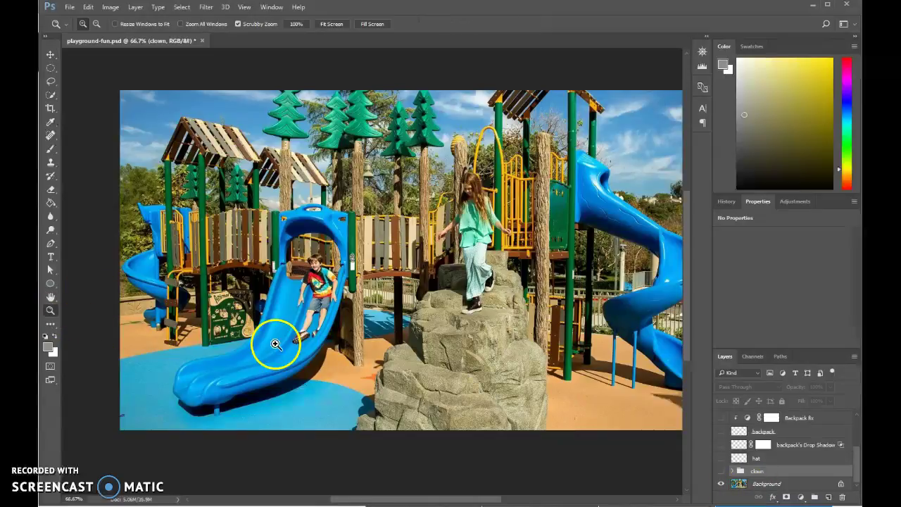
{"action": "left_click", "coordinate": [487, 385]}
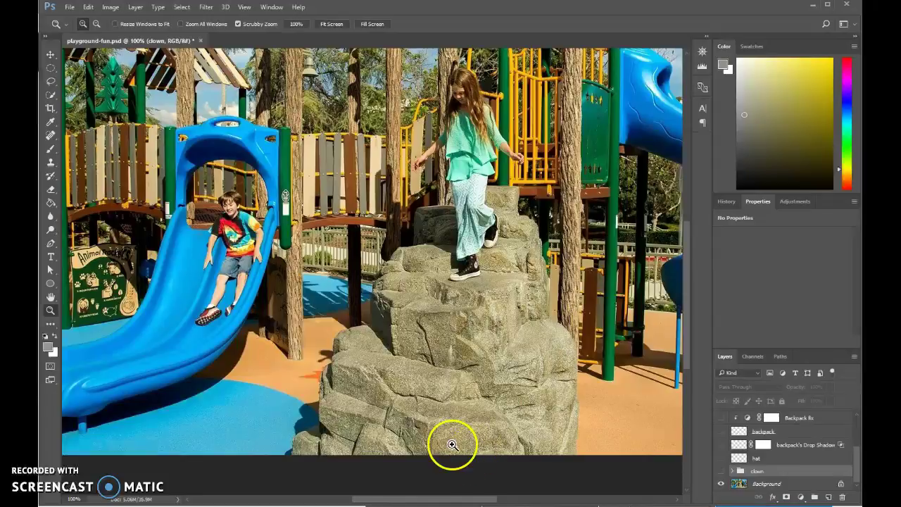
{"action": "left_click", "coordinate": [51, 95]}
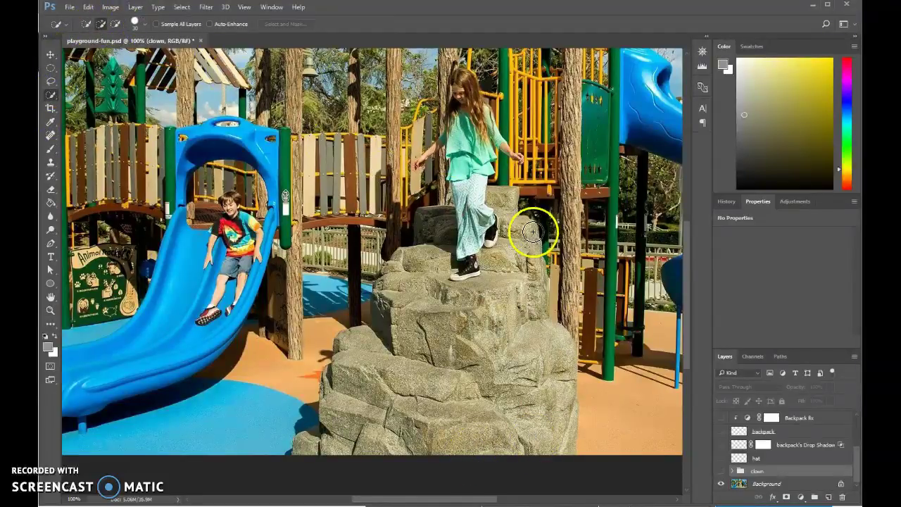
{"action": "mouse_move", "coordinate": [513, 238]}
{"action": "left_mouse_down"}
{"action": "mouse_move", "coordinate": [525, 351]}
{"action": "mouse_move", "coordinate": [551, 356]}
{"action": "mouse_move", "coordinate": [540, 340]}
{"action": "mouse_move", "coordinate": [554, 341]}
{"action": "mouse_move", "coordinate": [565, 431]}
{"action": "left_mouse_up"}
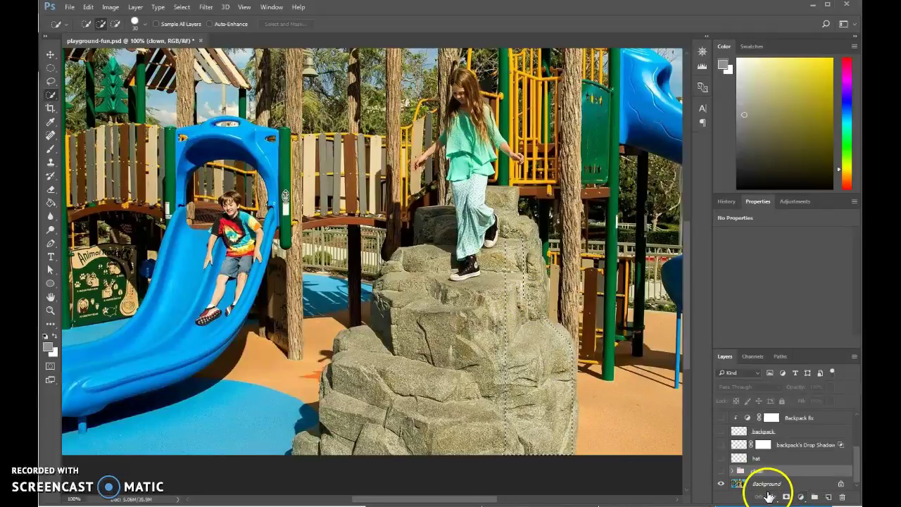
{"action": "left_click", "coordinate": [739, 484]}
{"action": "left_click", "coordinate": [529, 304]}
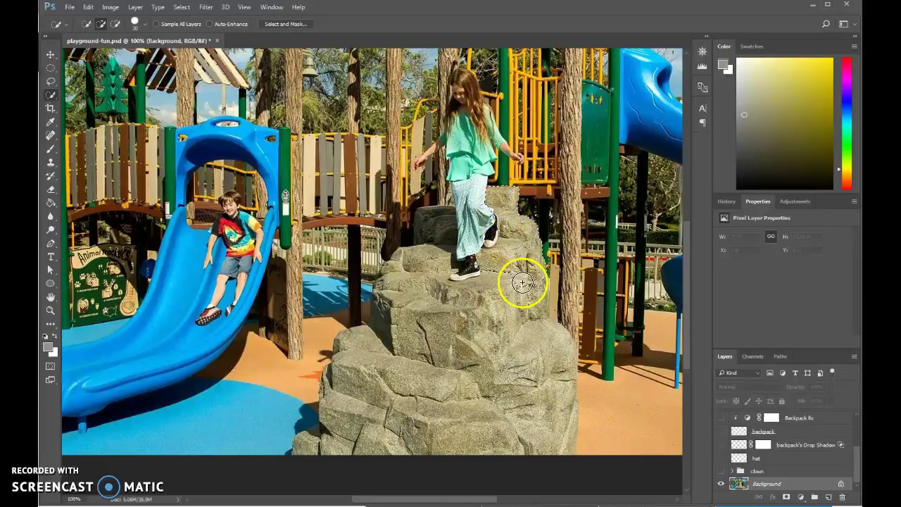
{"action": "mouse_move", "coordinate": [526, 352]}
{"action": "left_mouse_down"}
{"action": "mouse_move", "coordinate": [518, 416]}
{"action": "mouse_move", "coordinate": [546, 421]}
{"action": "left_mouse_up"}
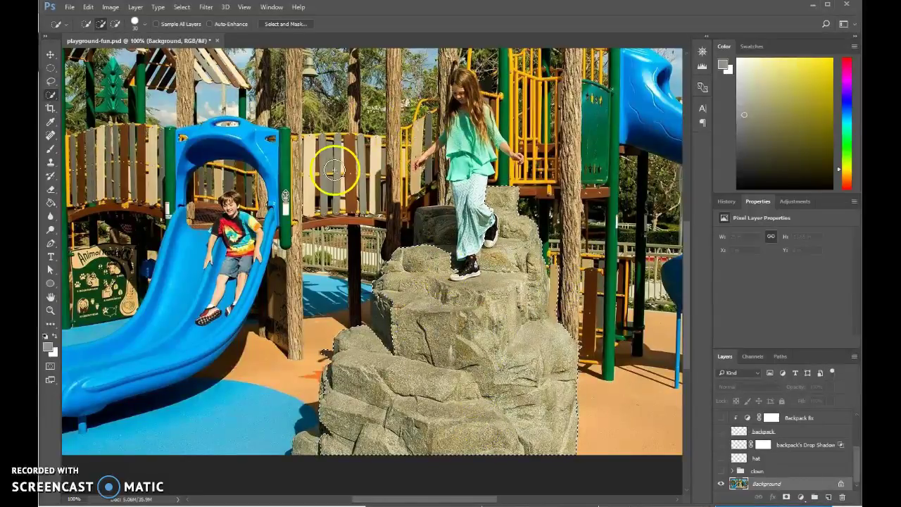
{"action": "left_click", "coordinate": [116, 24]}
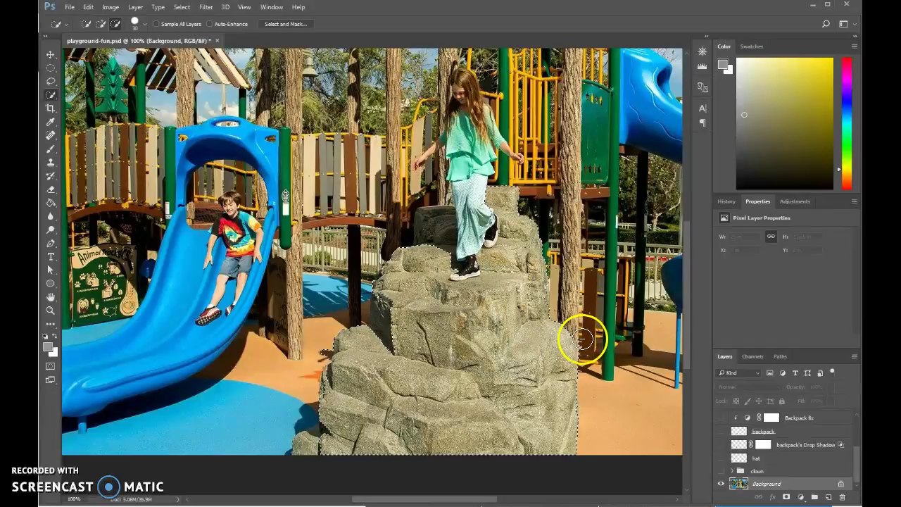
{"action": "left_click", "coordinate": [101, 24]}
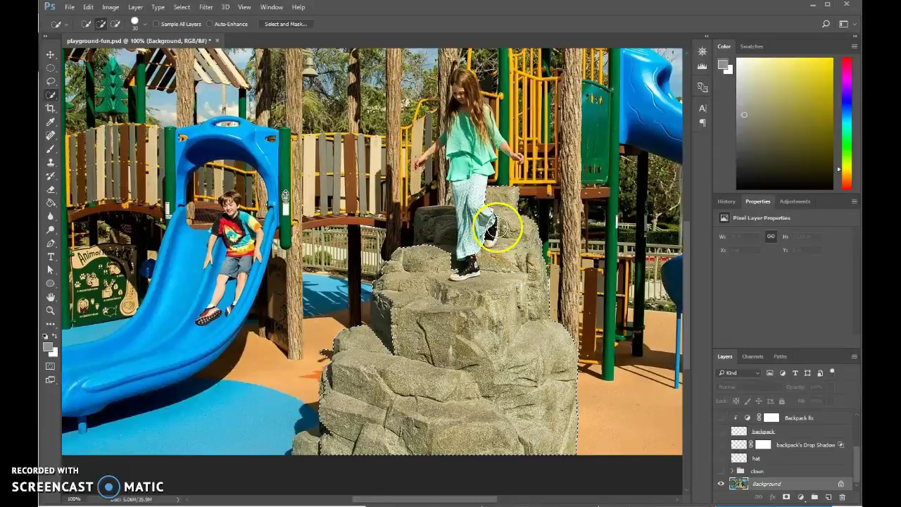
Refine the rock selection's right edge in Select and Mask with the Brush set to subtract, and accept the selection.
{"action": "left_click", "coordinate": [282, 24]}
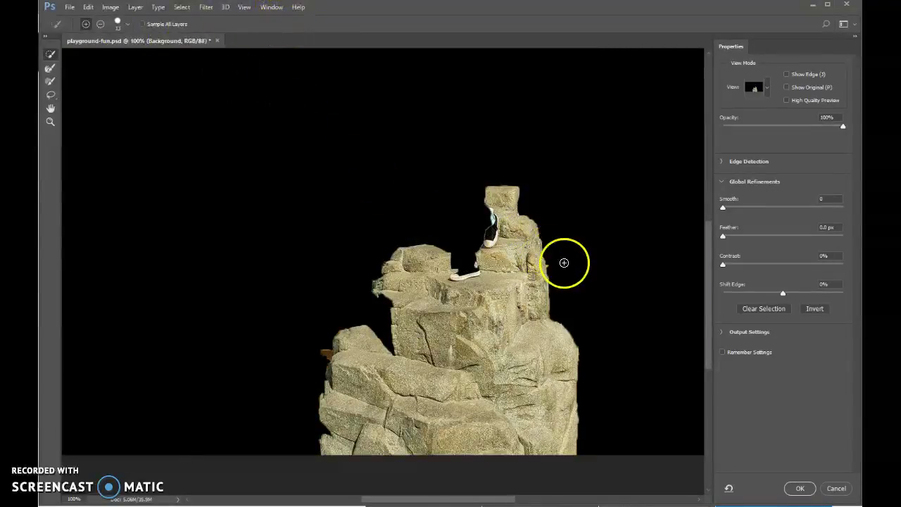
{"action": "left_click", "coordinate": [50, 121]}
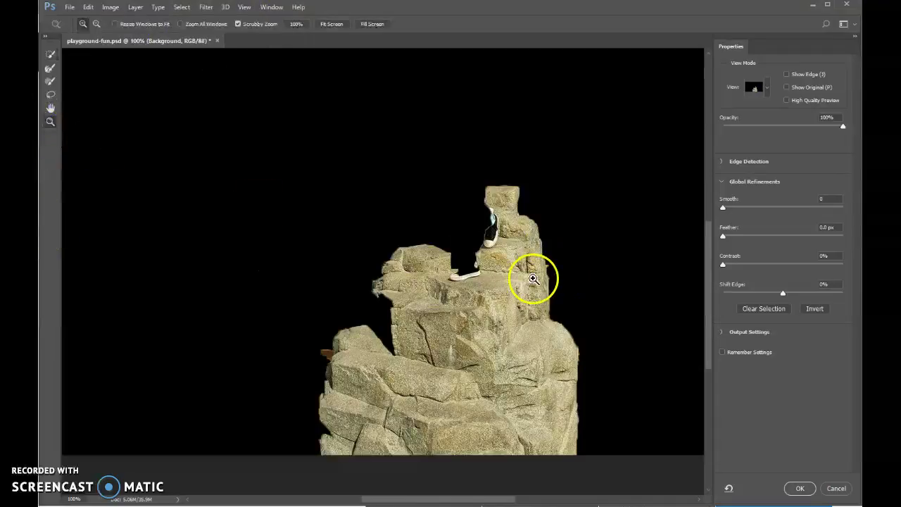
{"action": "left_click", "coordinate": [561, 268]}
{"action": "left_click", "coordinate": [561, 267]}
{"action": "left_click", "coordinate": [49, 83]}
{"action": "left_click", "coordinate": [100, 24]}
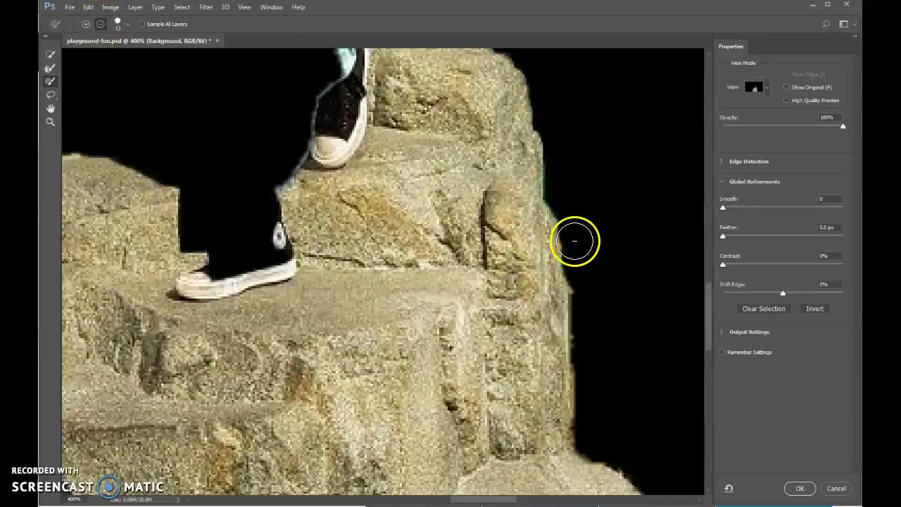
{"action": "scroll", "coordinate": [630, 283], "scroll_direction": "up", "scroll_amount": 3}
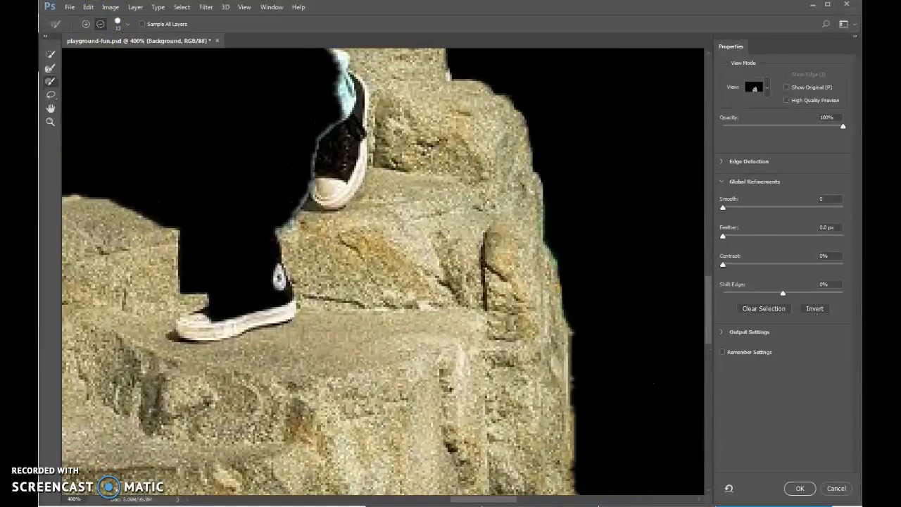
{"action": "left_click", "coordinate": [798, 489]}
{"action": "key", "text": "ctrl+1"}
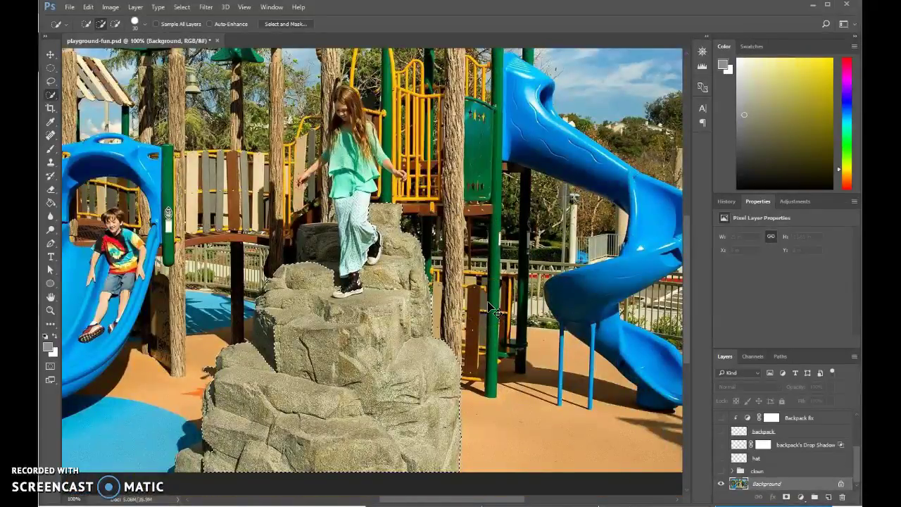
{"action": "right_click", "coordinate": [387, 315]}
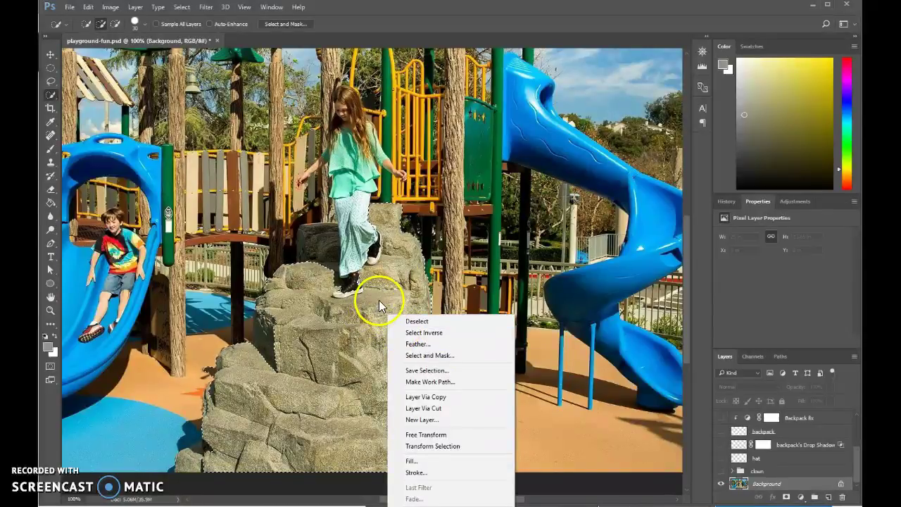
{"action": "left_click", "coordinate": [433, 410]}
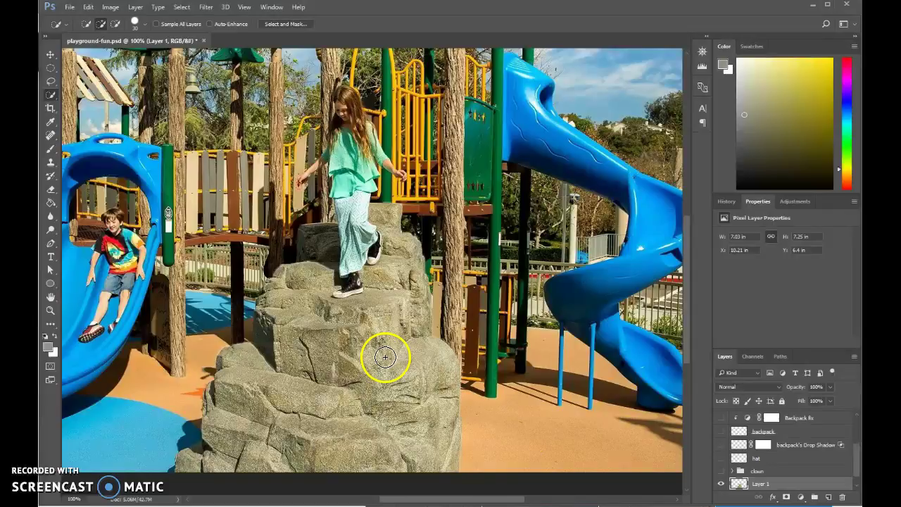
{"action": "key", "text": "ctrl+z"}
Copy the selected rock to its own layer with Layer Via Copy and rename that layer "rock".
{"action": "right_click", "coordinate": [401, 341]}
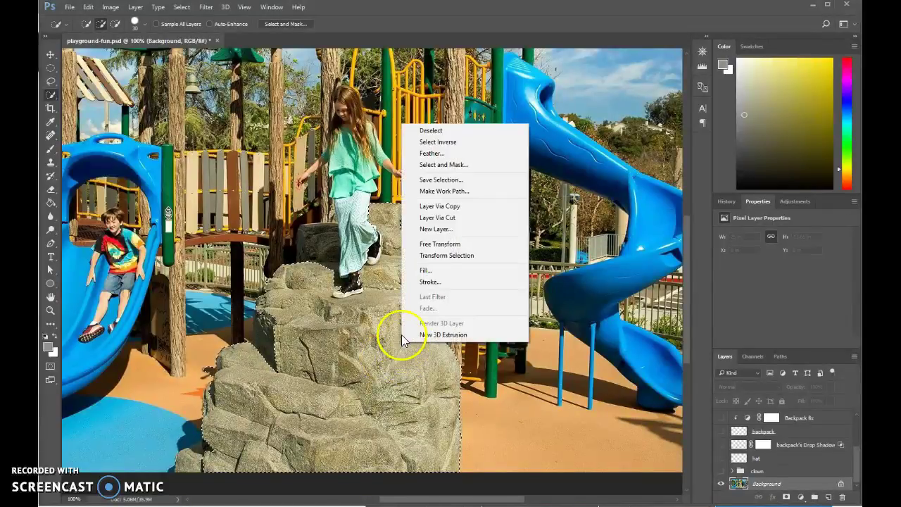
{"action": "left_click", "coordinate": [445, 207]}
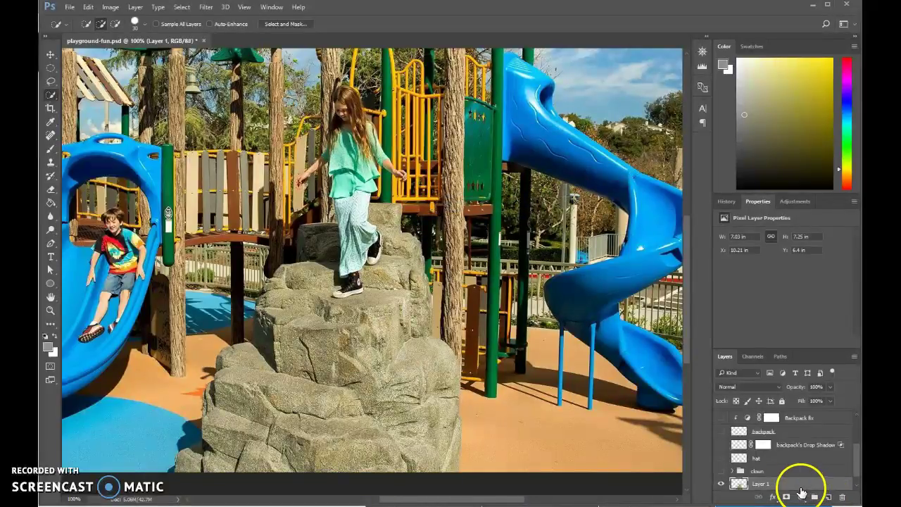
{"action": "scroll", "coordinate": [854, 476], "scroll_direction": "down", "scroll_amount": 1}
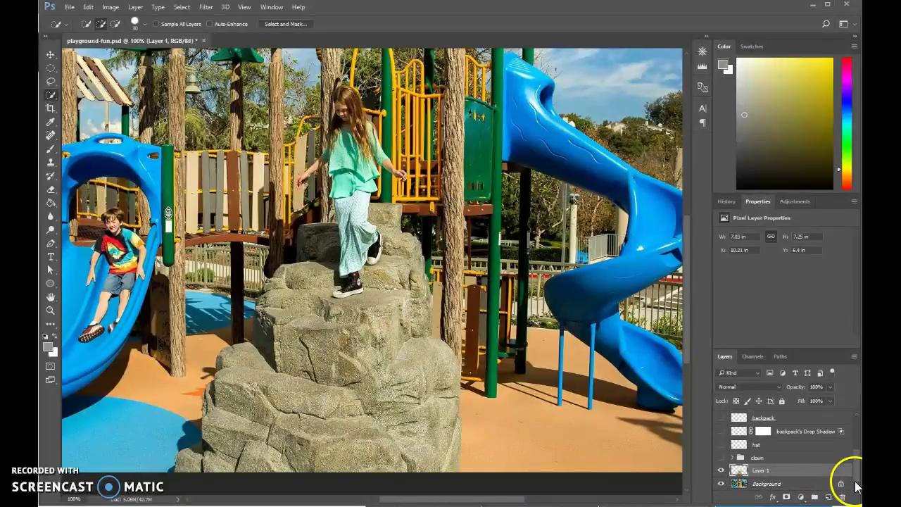
{"action": "left_click", "coordinate": [721, 483]}
{"action": "double_click", "coordinate": [760, 470]}
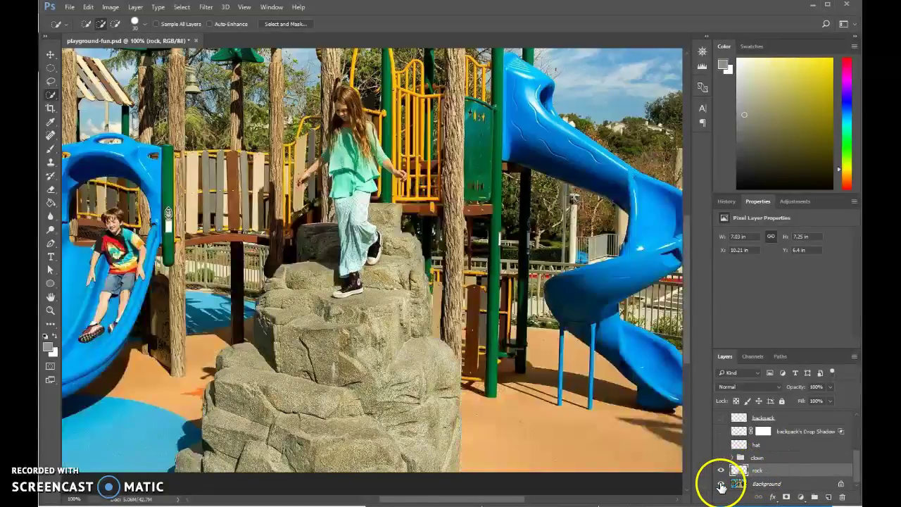
{"action": "left_click", "coordinate": [722, 484]}
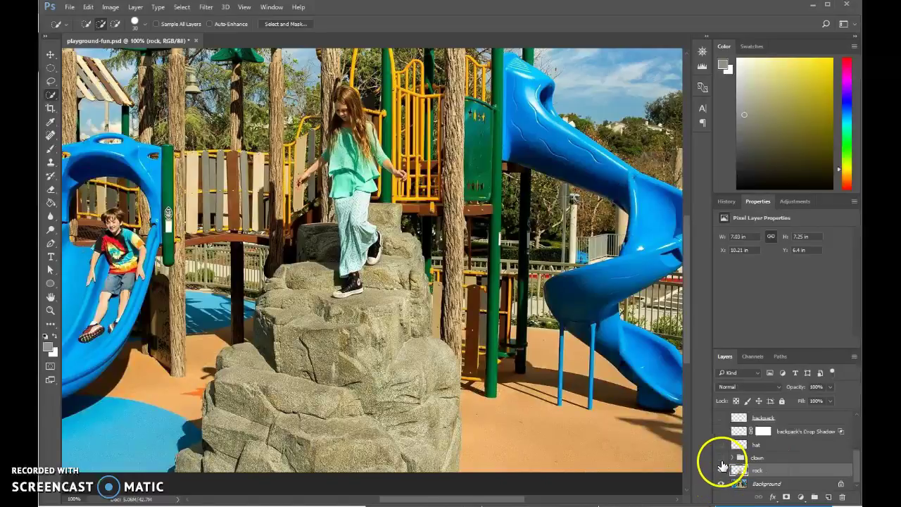
Show the clown group and place it below the rock layer so the clown stands behind the rock.
{"action": "left_click", "coordinate": [721, 458]}
{"action": "left_click", "coordinate": [786, 461]}
{"action": "left_click_drag", "start_coordinate": [786, 462], "coordinate": [771, 475]}
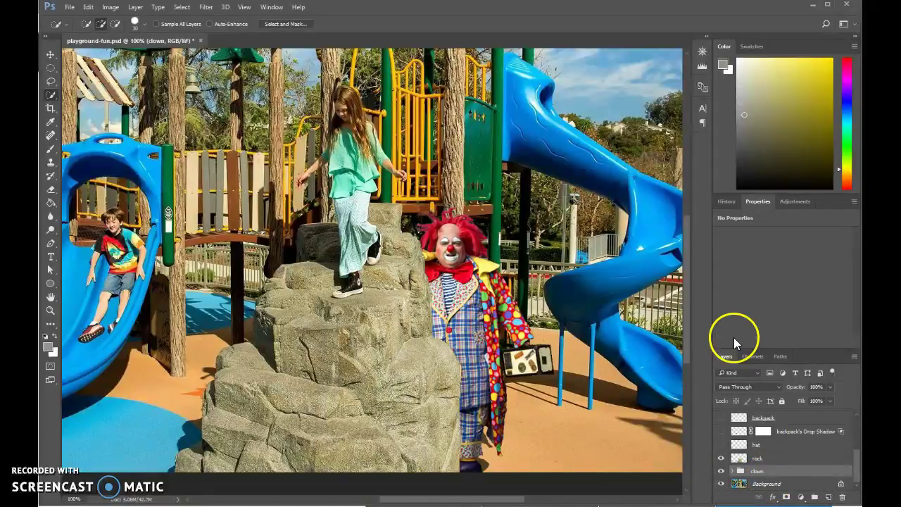
Select the girl standing on the rock on the Background layer with the Quick Selection tool, adding and subtracting areas as needed.
{"action": "mouse_move", "coordinate": [687, 353]}
{"action": "left_mouse_down"}
{"action": "mouse_move", "coordinate": [688, 369]}
{"action": "mouse_move", "coordinate": [696, 361]}
{"action": "left_mouse_up"}
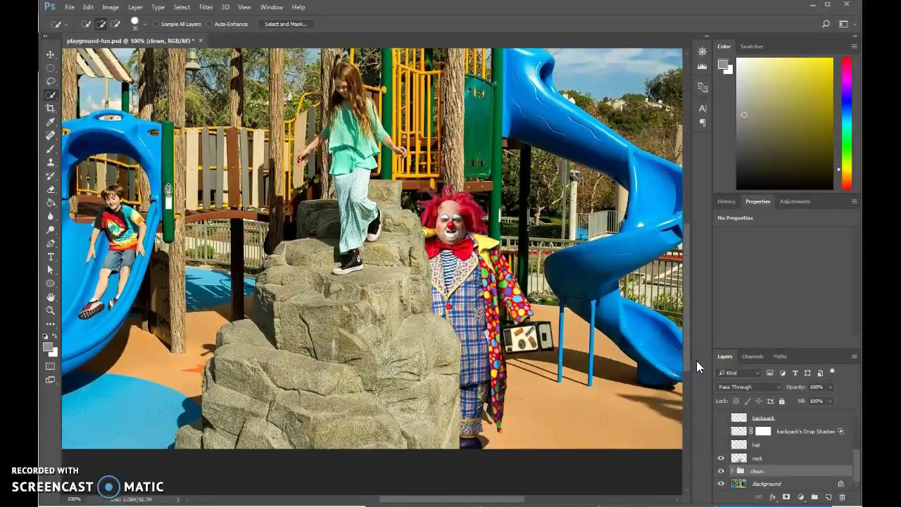
{"action": "left_click_drag", "start_coordinate": [697, 361], "coordinate": [696, 363]}
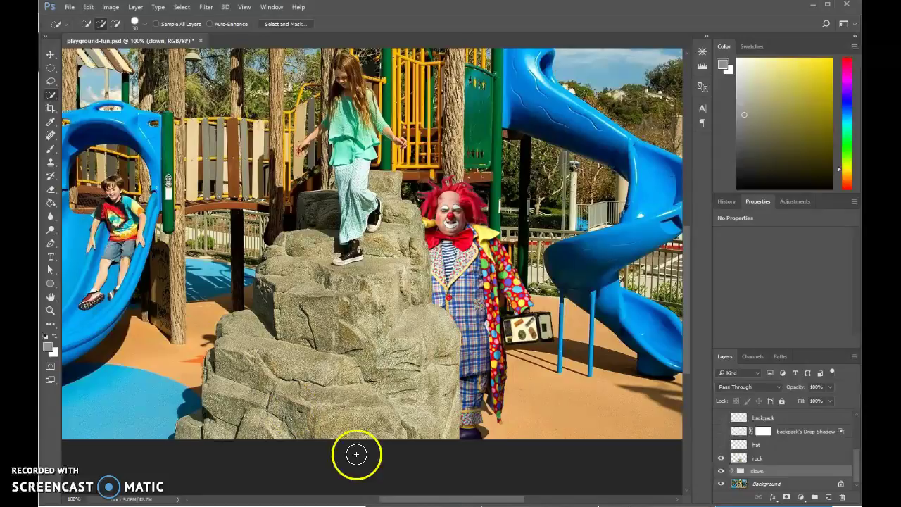
{"action": "left_click_drag", "start_coordinate": [434, 500], "coordinate": [402, 502]}
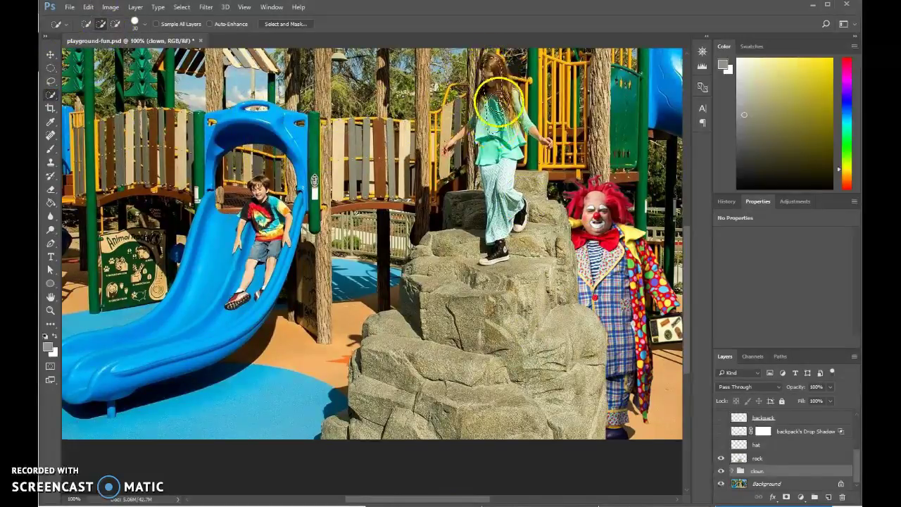
{"action": "mouse_move", "coordinate": [857, 466]}
{"action": "left_mouse_down"}
{"action": "mouse_move", "coordinate": [859, 431]}
{"action": "mouse_move", "coordinate": [859, 468]}
{"action": "left_mouse_up"}
{"action": "left_click", "coordinate": [766, 484]}
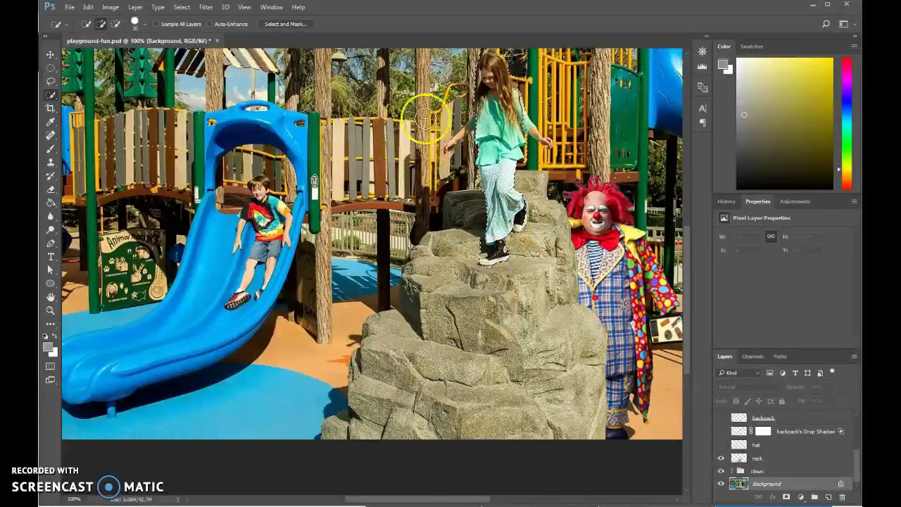
{"action": "left_click", "coordinate": [115, 24]}
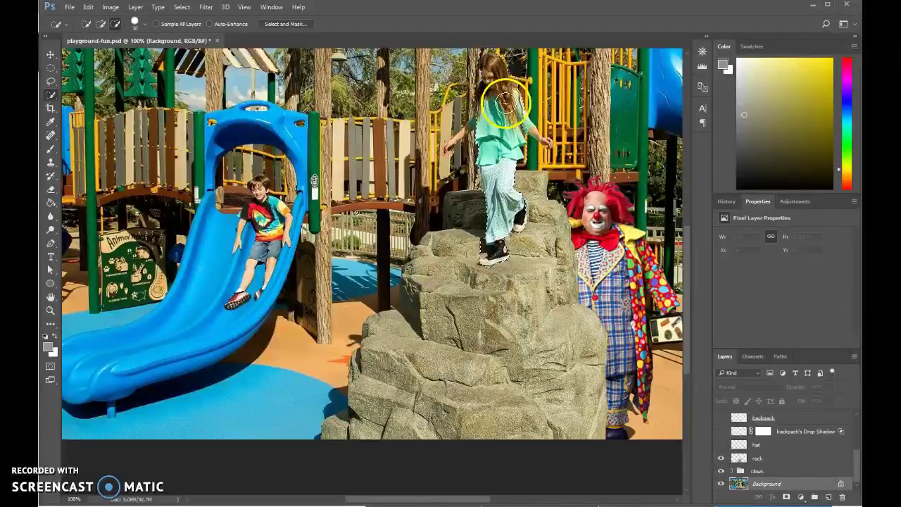
{"action": "scroll", "coordinate": [502, 65], "scroll_direction": "up", "scroll_amount": 1}
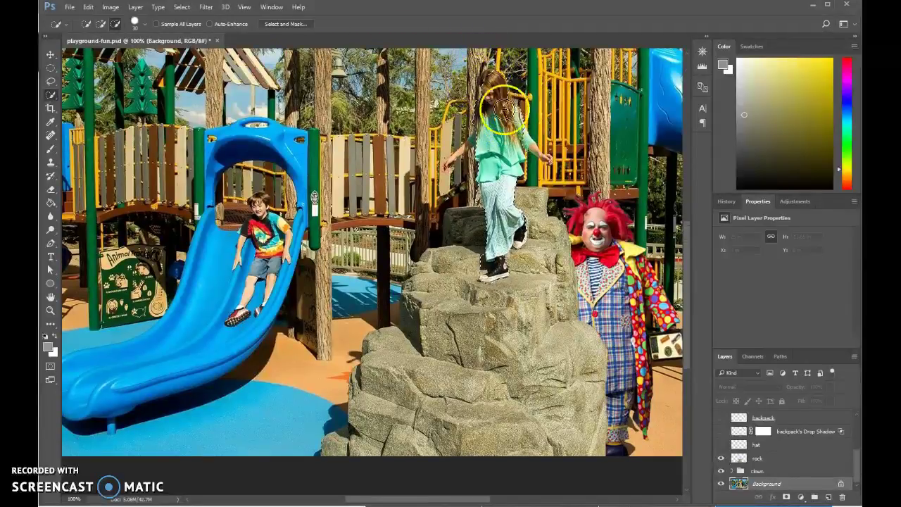
{"action": "left_click", "coordinate": [100, 24]}
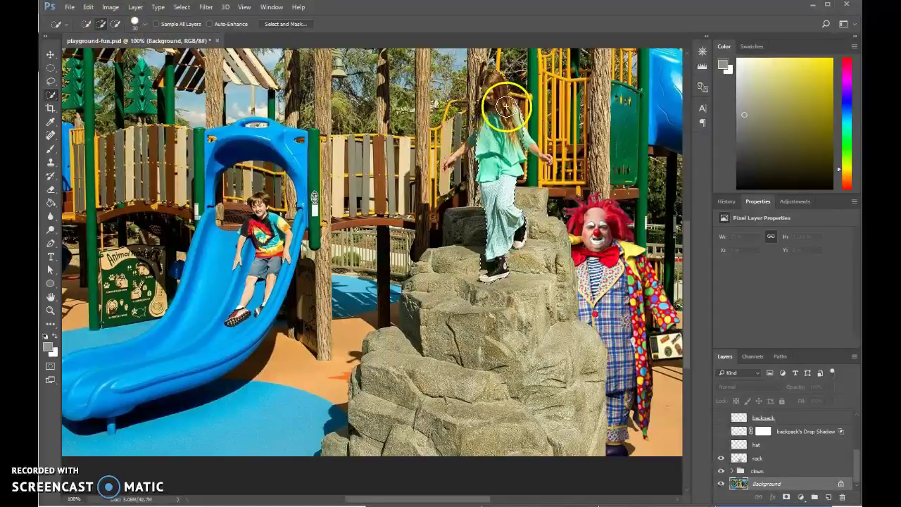
{"action": "left_click", "coordinate": [115, 24]}
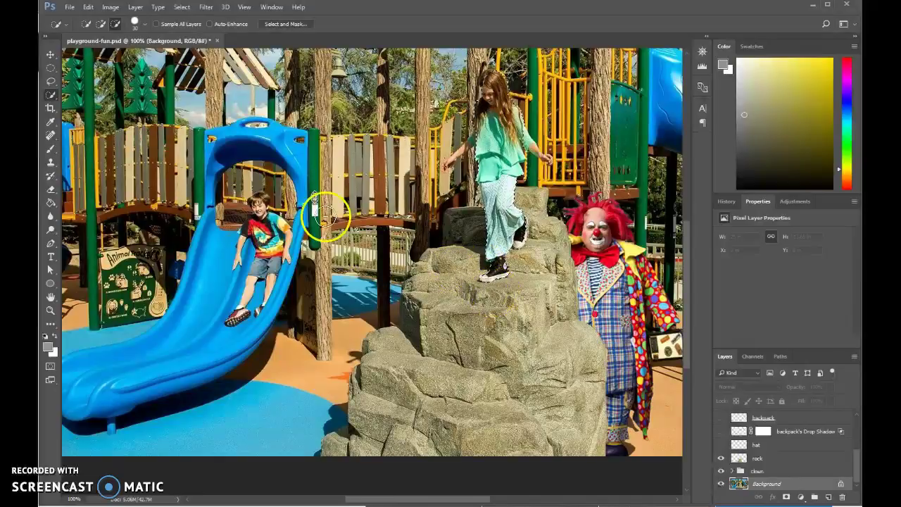
Copy the selected girl to a new layer with Layer Via Copy and move the copy above the boy on the blue slide.
{"action": "right_click", "coordinate": [498, 146]}
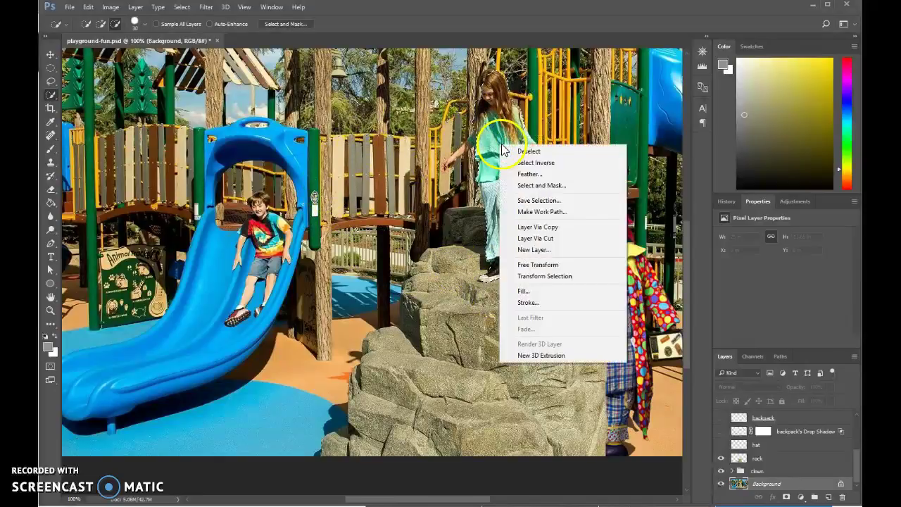
{"action": "left_click", "coordinate": [535, 228]}
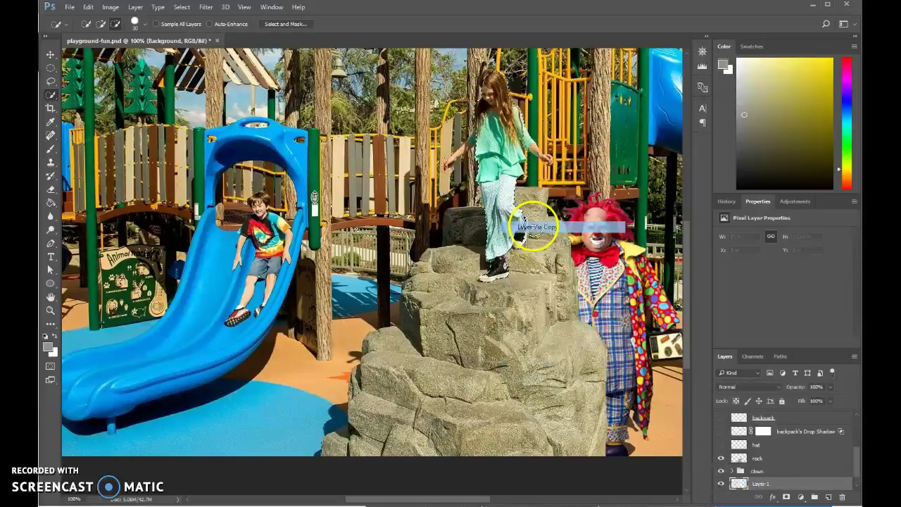
{"action": "left_click", "coordinate": [50, 54]}
{"action": "left_click_drag", "start_coordinate": [507, 201], "coordinate": [262, 138]}
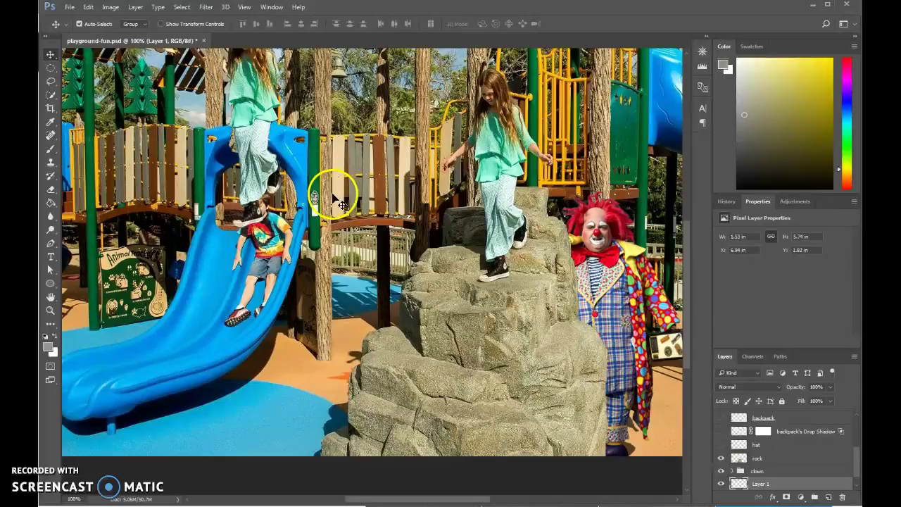
{"action": "scroll", "coordinate": [690, 320], "scroll_direction": "up", "scroll_amount": 2}
{"action": "scroll", "coordinate": [691, 320], "scroll_direction": "up", "scroll_amount": 5}
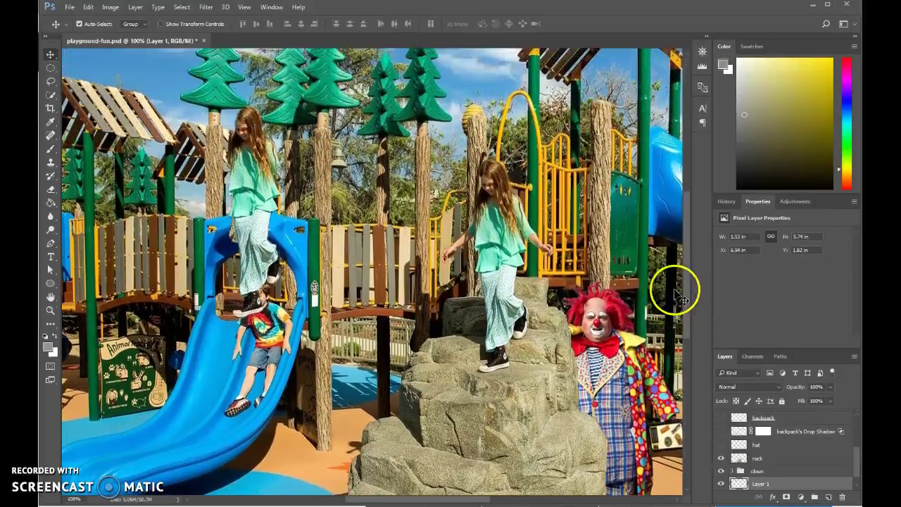
{"action": "mouse_move", "coordinate": [273, 248]}
{"action": "left_mouse_down"}
{"action": "mouse_move", "coordinate": [284, 178]}
{"action": "mouse_move", "coordinate": [279, 237]}
{"action": "left_mouse_up"}
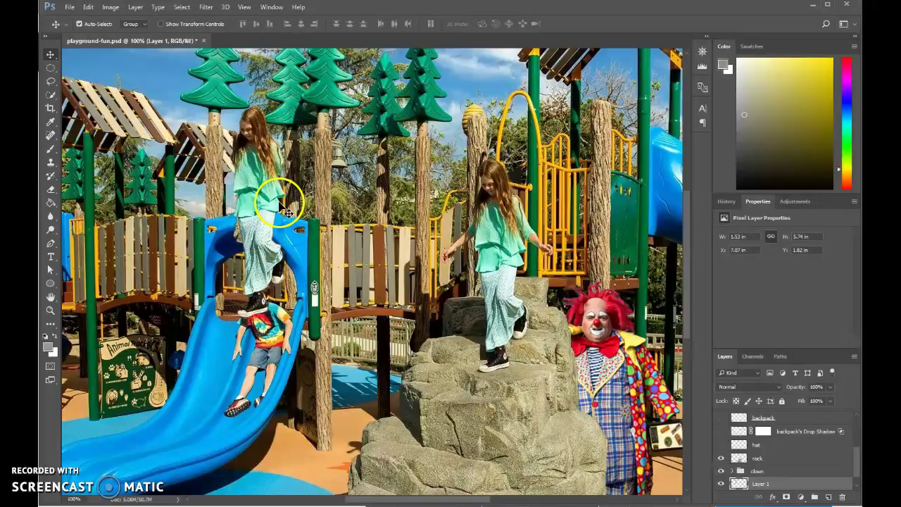
Scale the copied girl to about 84%, nudge her over the slide entrance, and rename the layer "girl".
{"action": "key", "text": "ctrl+t"}
{"action": "left_click_drag", "start_coordinate": [288, 105], "coordinate": [275, 140]}
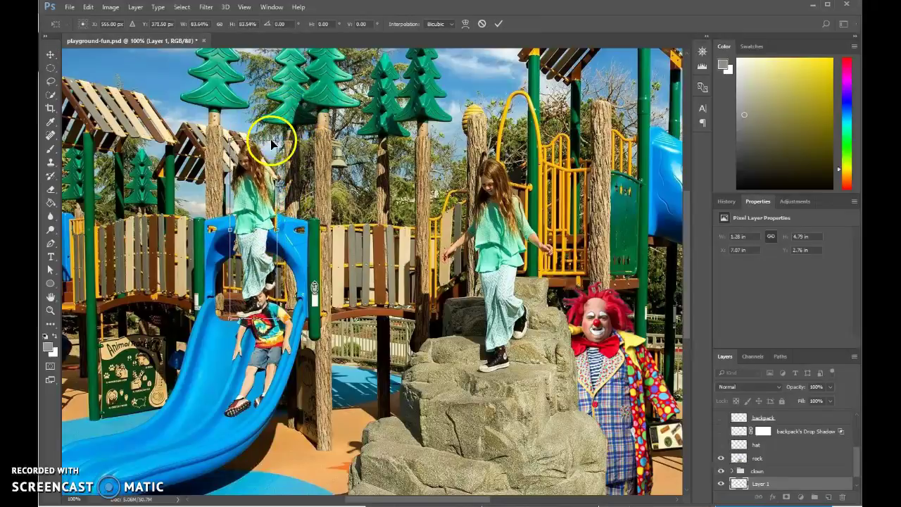
{"action": "mouse_move", "coordinate": [265, 211]}
{"action": "left_mouse_down"}
{"action": "mouse_move", "coordinate": [265, 203]}
{"action": "mouse_move", "coordinate": [270, 214]}
{"action": "left_mouse_up"}
{"action": "double_click", "coordinate": [272, 219]}
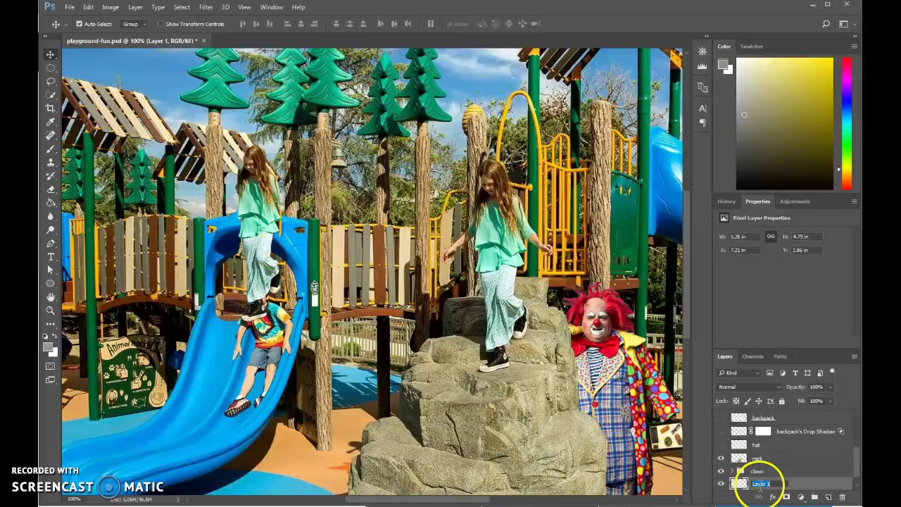
{"action": "key", "text": "Return"}
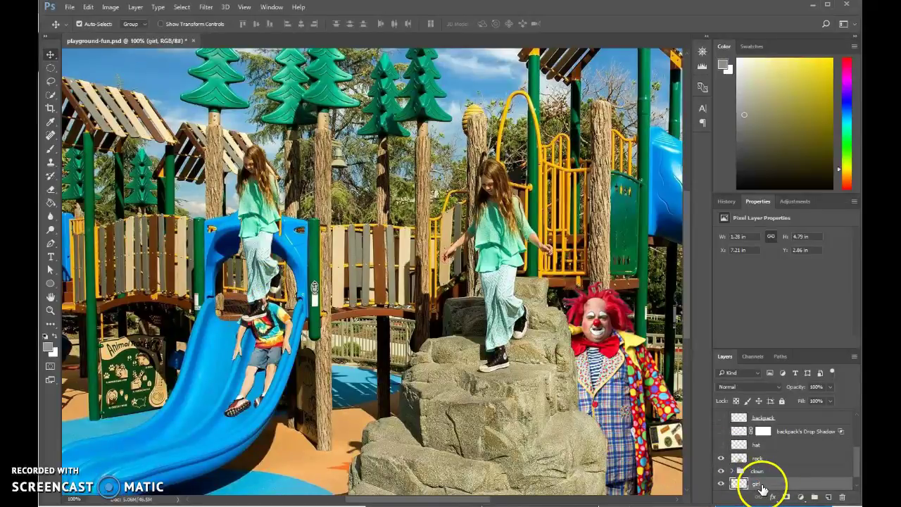
Hide the girl layer and select the blue slide's arch on the Background layer with the Quick Selection tool.
{"action": "scroll", "coordinate": [768, 468], "scroll_direction": "down", "scroll_amount": 1}
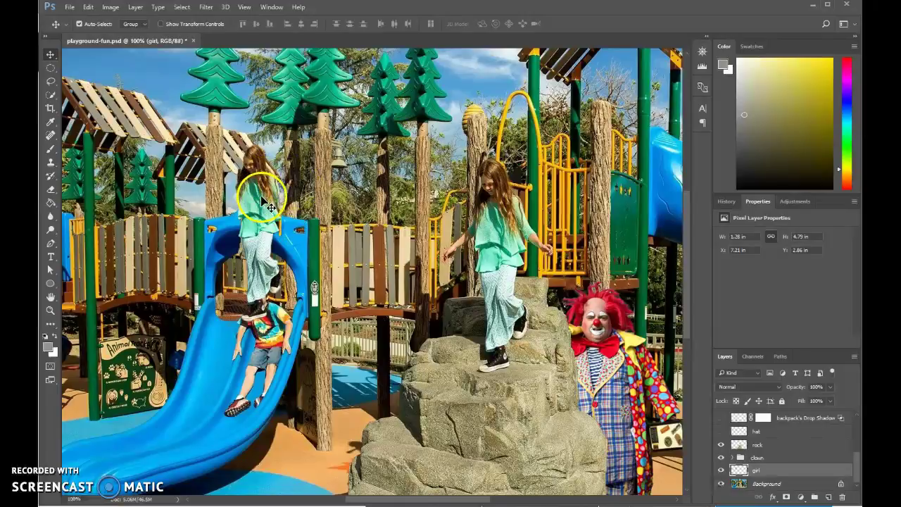
{"action": "left_click", "coordinate": [720, 470]}
{"action": "left_click", "coordinate": [751, 483]}
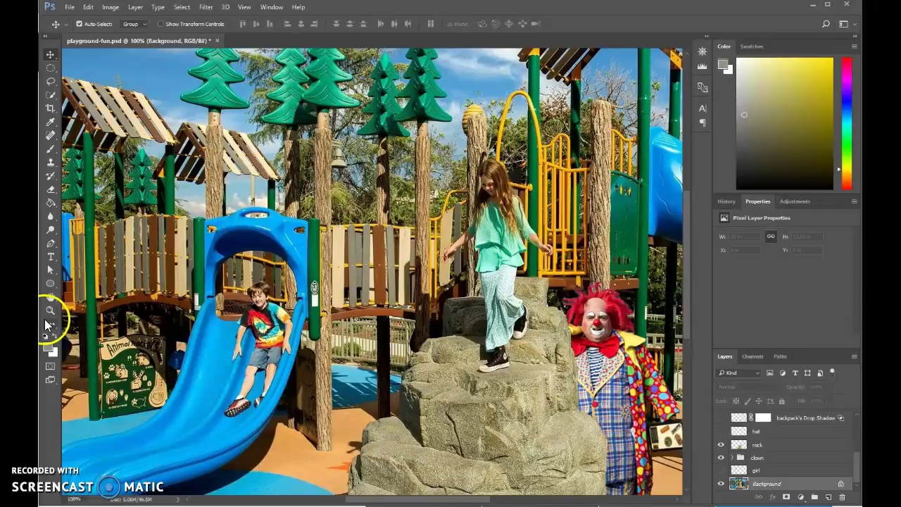
{"action": "left_click", "coordinate": [50, 310]}
{"action": "left_click_drag", "start_coordinate": [212, 302], "coordinate": [340, 321]}
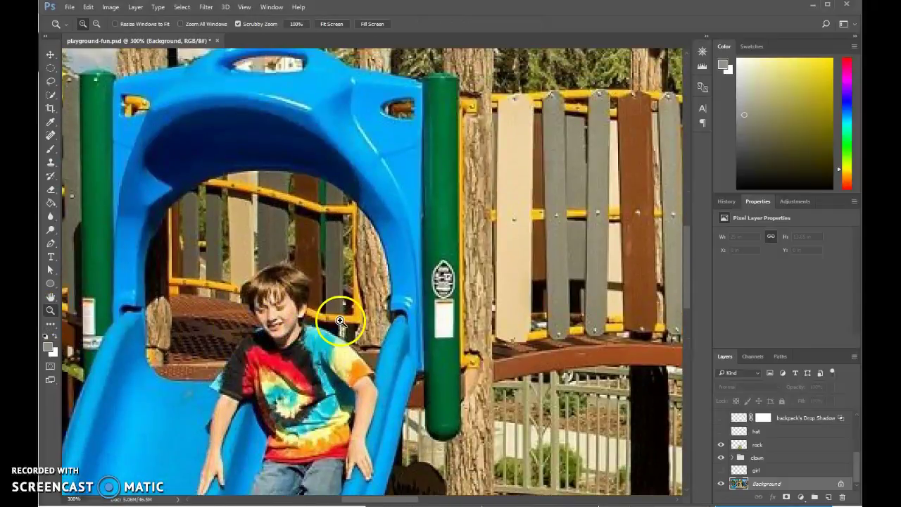
{"action": "scroll", "coordinate": [340, 321], "scroll_direction": "up", "scroll_amount": 2}
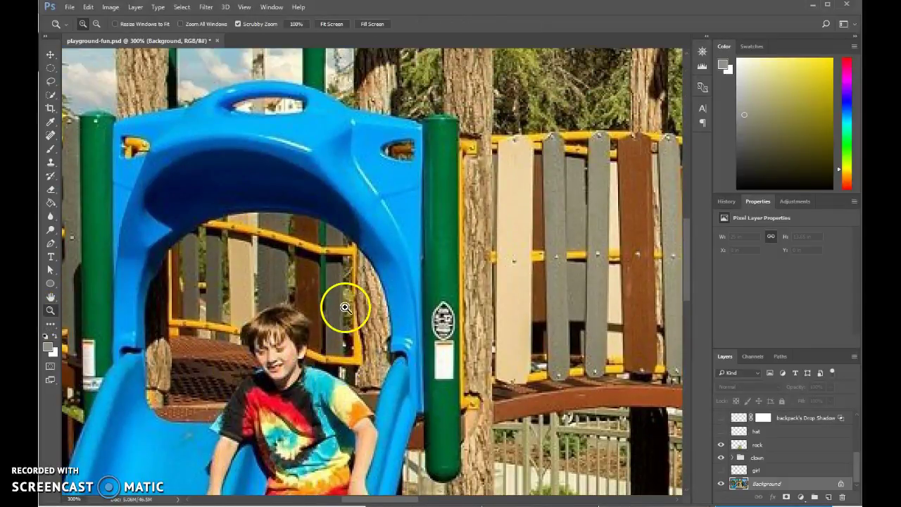
{"action": "left_click", "coordinate": [51, 95]}
{"action": "mouse_move", "coordinate": [152, 143]}
{"action": "left_mouse_down"}
{"action": "mouse_move", "coordinate": [214, 143]}
{"action": "mouse_move", "coordinate": [298, 144]}
{"action": "mouse_move", "coordinate": [342, 165]}
{"action": "mouse_move", "coordinate": [362, 189]}
{"action": "mouse_move", "coordinate": [281, 238]}
{"action": "left_mouse_up"}
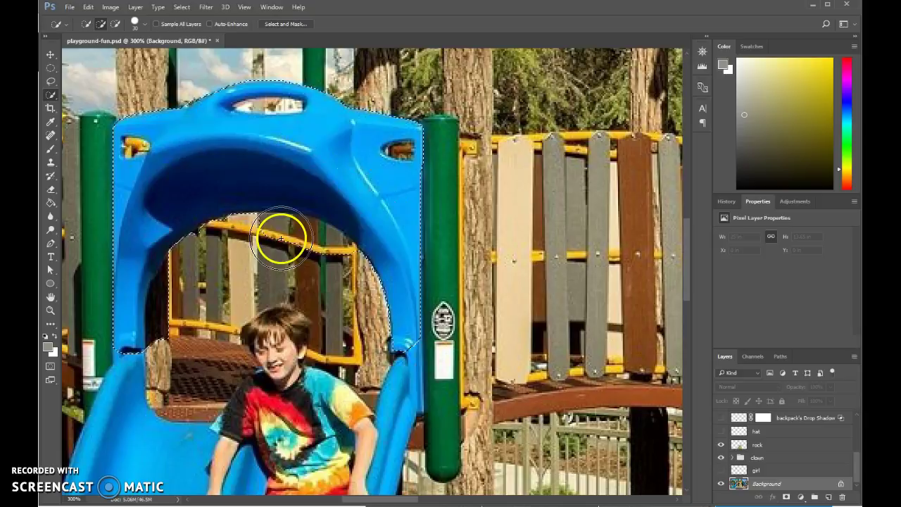
Subtract the arch's openings from the selection and add the boy's head and part of his shirt.
{"action": "left_click", "coordinate": [116, 25]}
{"action": "mouse_move", "coordinate": [205, 255]}
{"action": "left_mouse_down"}
{"action": "mouse_move", "coordinate": [256, 239]}
{"action": "mouse_move", "coordinate": [322, 254]}
{"action": "mouse_move", "coordinate": [356, 321]}
{"action": "left_mouse_up"}
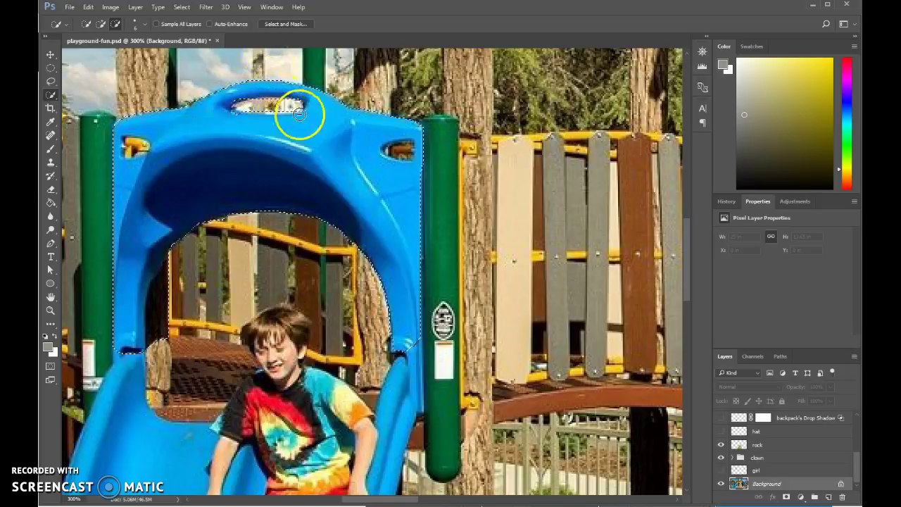
{"action": "scroll", "coordinate": [394, 378], "scroll_direction": "down", "scroll_amount": 1}
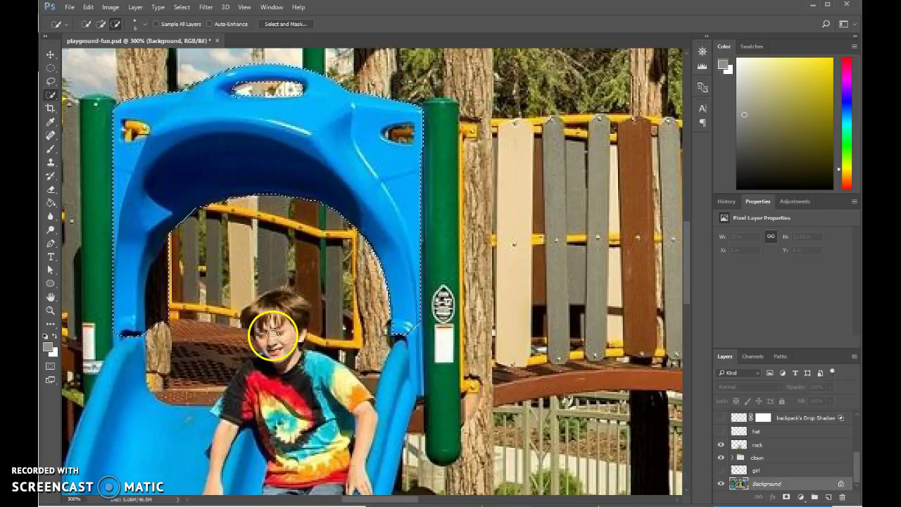
{"action": "left_click", "coordinate": [101, 24]}
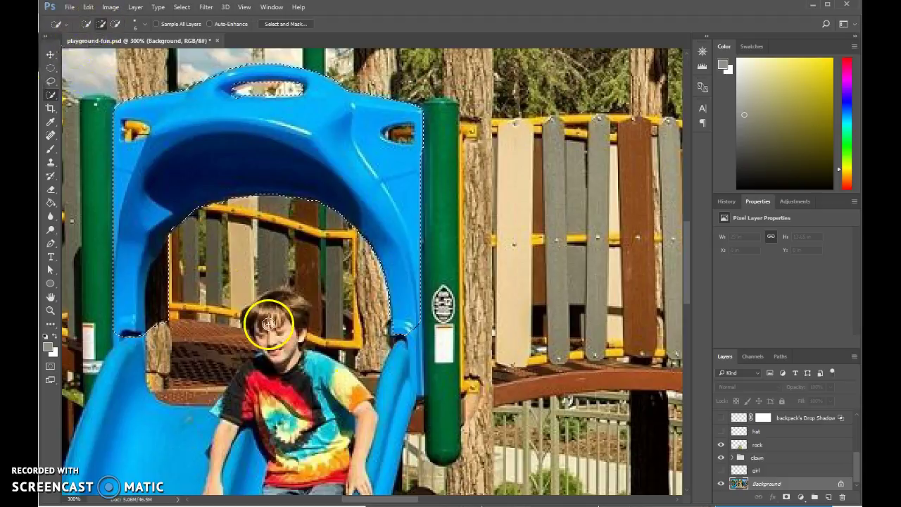
{"action": "left_click_drag", "start_coordinate": [285, 300], "coordinate": [248, 317]}
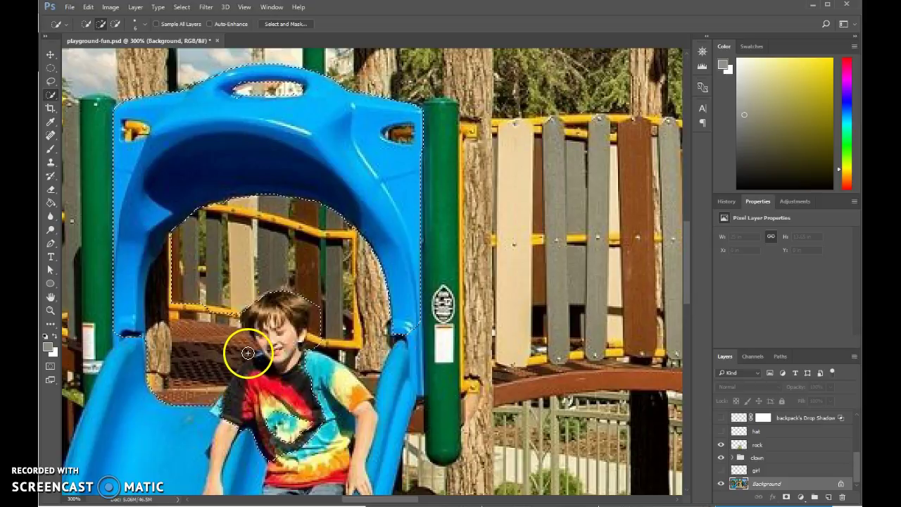
{"action": "left_click", "coordinate": [116, 24]}
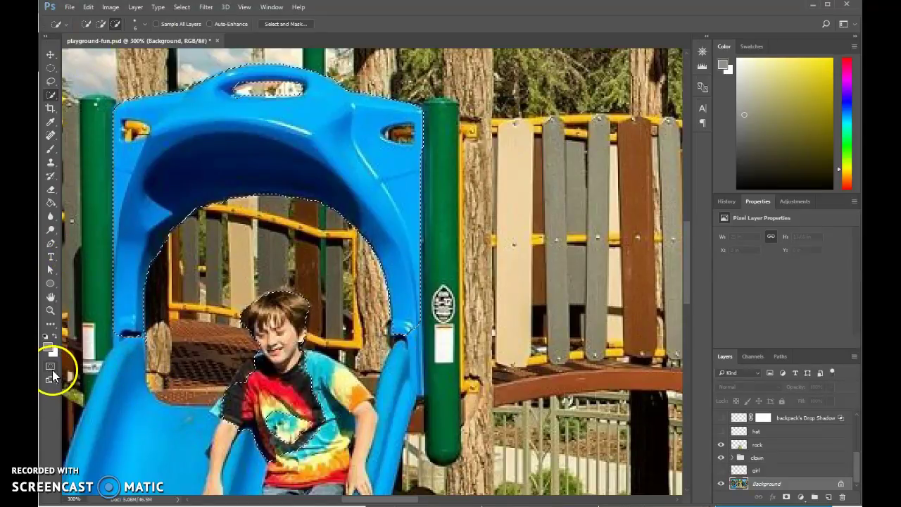
Add the rest of the boy's shirt to the selection with the Brush in Select and Mask at 70% preview opacity, and accept it.
{"action": "left_click", "coordinate": [292, 24]}
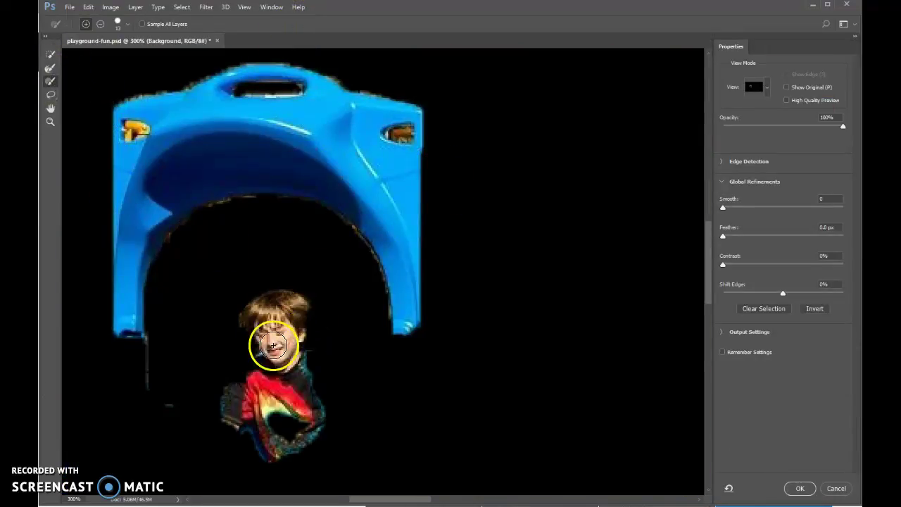
{"action": "left_click_drag", "start_coordinate": [842, 127], "coordinate": [810, 128]}
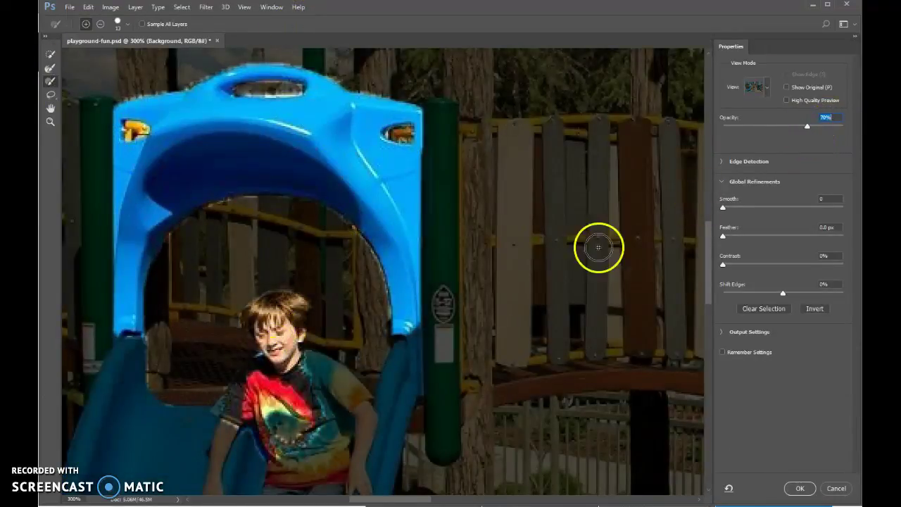
{"action": "mouse_move", "coordinate": [317, 368]}
{"action": "left_mouse_down"}
{"action": "mouse_move", "coordinate": [274, 361]}
{"action": "mouse_move", "coordinate": [234, 399]}
{"action": "mouse_move", "coordinate": [266, 357]}
{"action": "mouse_move", "coordinate": [229, 410]}
{"action": "mouse_move", "coordinate": [290, 383]}
{"action": "mouse_move", "coordinate": [340, 393]}
{"action": "mouse_move", "coordinate": [347, 383]}
{"action": "mouse_move", "coordinate": [356, 395]}
{"action": "mouse_move", "coordinate": [289, 362]}
{"action": "mouse_move", "coordinate": [288, 313]}
{"action": "mouse_move", "coordinate": [269, 350]}
{"action": "left_mouse_up"}
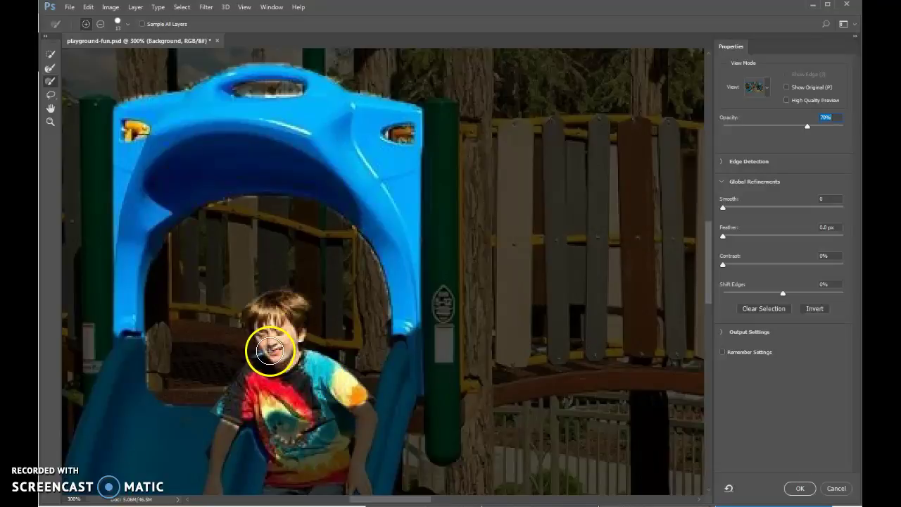
{"action": "mouse_move", "coordinate": [808, 127]}
{"action": "left_mouse_down"}
{"action": "mouse_move", "coordinate": [794, 128]}
{"action": "mouse_move", "coordinate": [829, 127]}
{"action": "mouse_move", "coordinate": [820, 131]}
{"action": "left_mouse_up"}
{"action": "left_click", "coordinate": [810, 467]}
{"action": "left_click", "coordinate": [801, 488]}
Copy the selected arch and boy to a new layer with Layer Via Copy and rename that layer "slide part".
{"action": "right_click", "coordinate": [309, 136]}
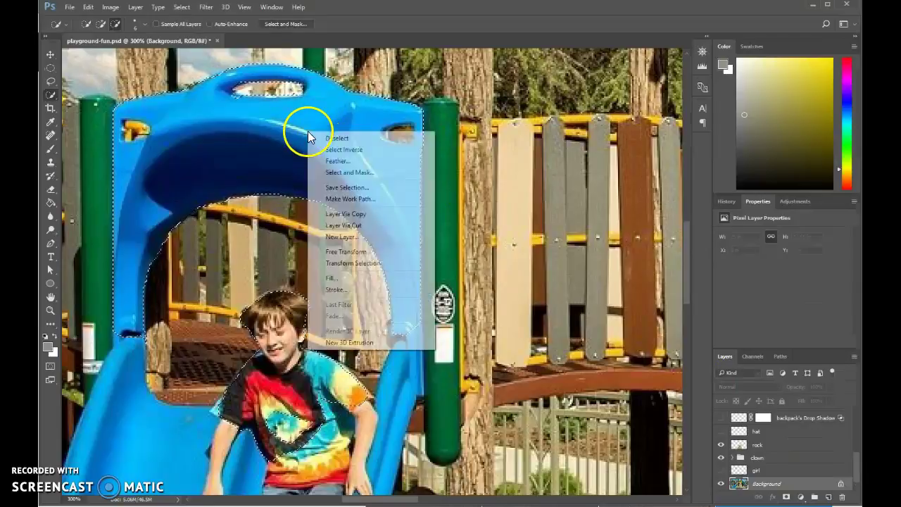
{"action": "left_click", "coordinate": [356, 214]}
{"action": "double_click", "coordinate": [760, 484]}
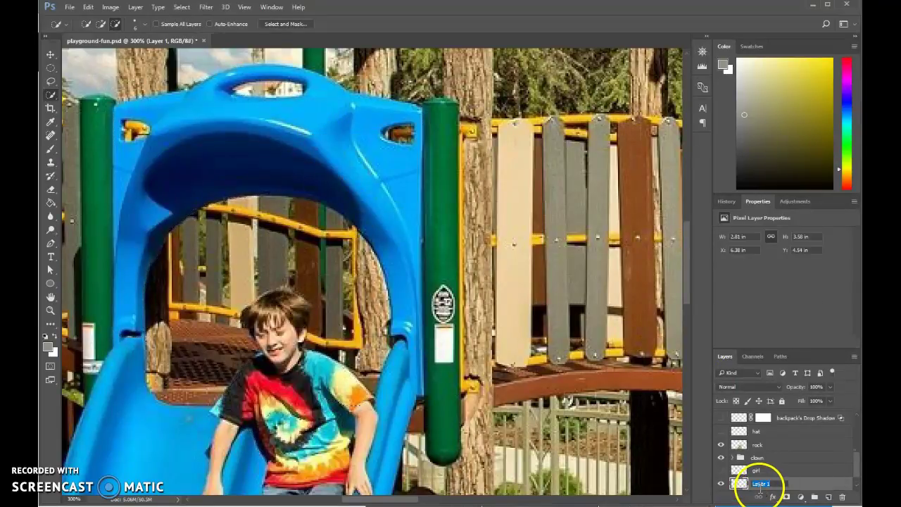
{"action": "key", "text": "Return"}
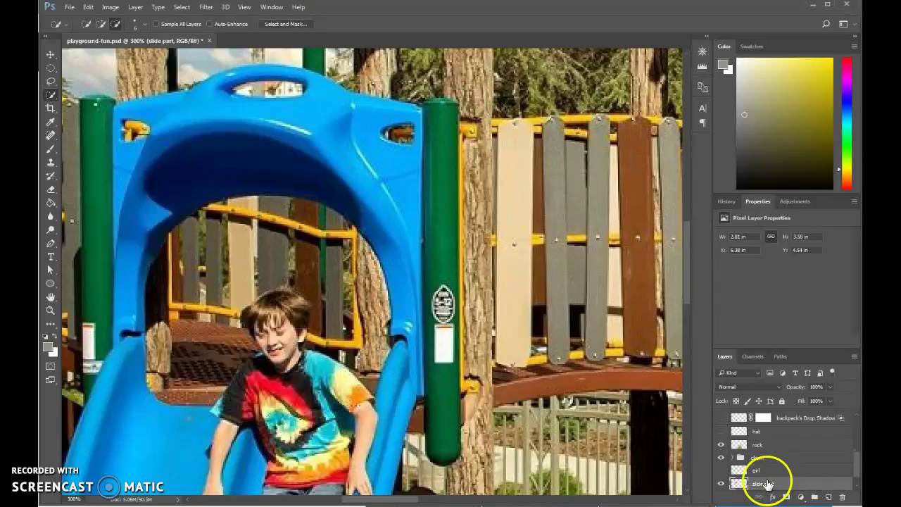
Show the girl layer and place the slide part layer above it so the girl stands behind the slide.
{"action": "left_click", "coordinate": [721, 471]}
{"action": "scroll", "coordinate": [805, 472], "scroll_direction": "down", "scroll_amount": 1}
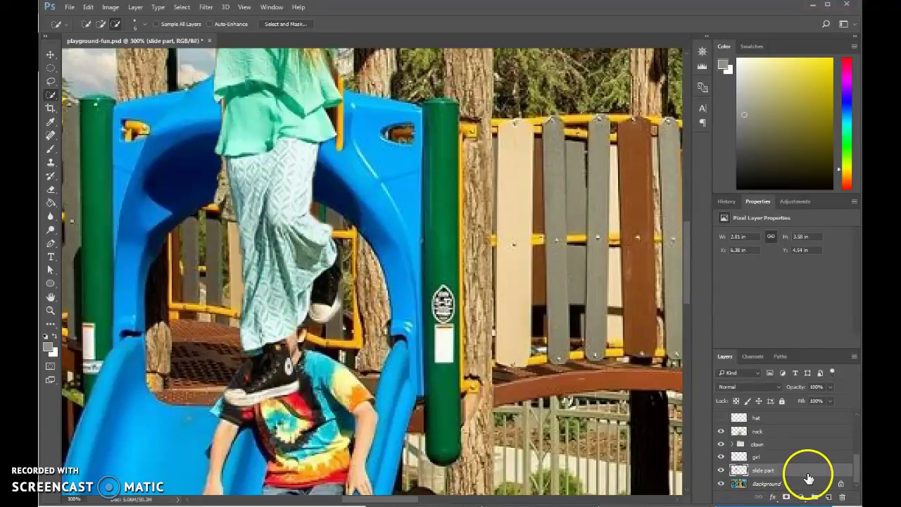
{"action": "mouse_move", "coordinate": [773, 465]}
{"action": "left_mouse_down"}
{"action": "mouse_move", "coordinate": [771, 478]}
{"action": "mouse_move", "coordinate": [772, 457]}
{"action": "left_mouse_up"}
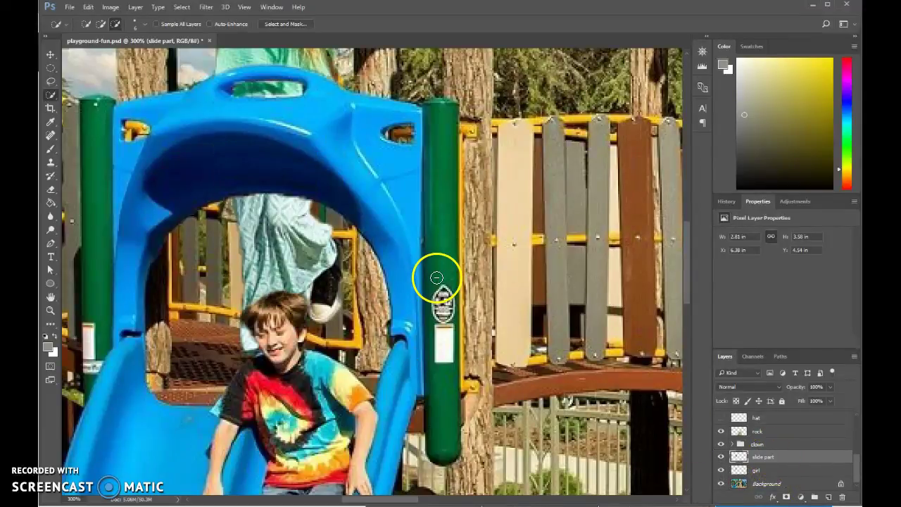
Scale the girl layer down to about 1.14 by 4.29 in and move her slightly to the right behind the slide arch.
{"action": "key", "text": "ctrl+minus"}
{"action": "key", "text": "ctrl+minus"}
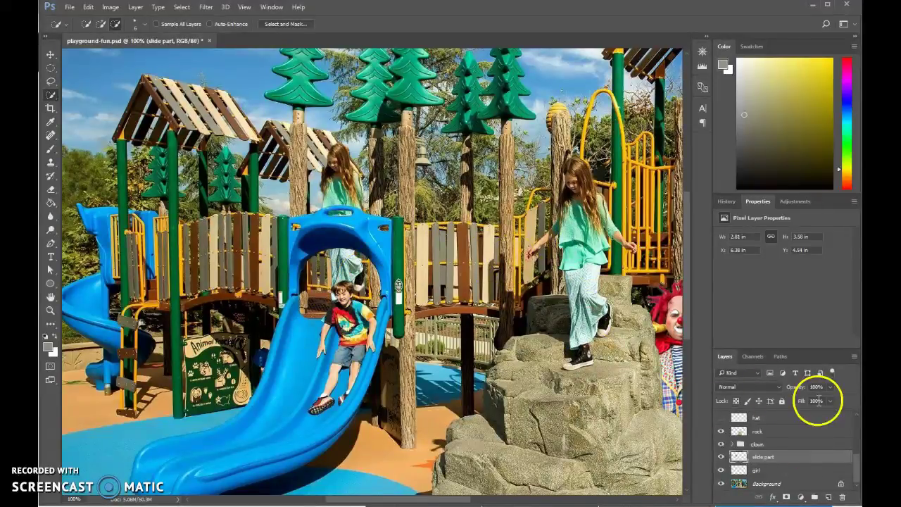
{"action": "left_click", "coordinate": [771, 470]}
{"action": "key", "text": "ctrl+t"}
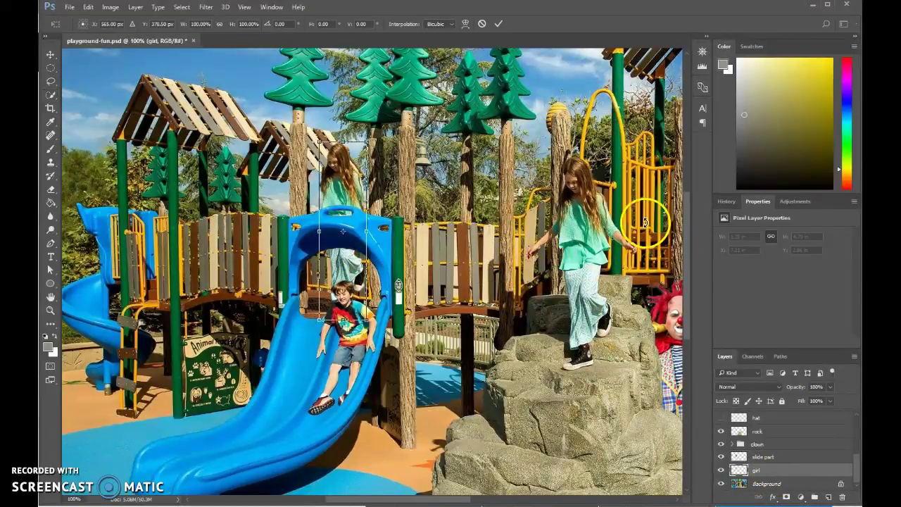
{"action": "left_click_drag", "start_coordinate": [365, 143], "coordinate": [359, 163]}
{"action": "key", "text": "Return"}
{"action": "key", "text": "w"}
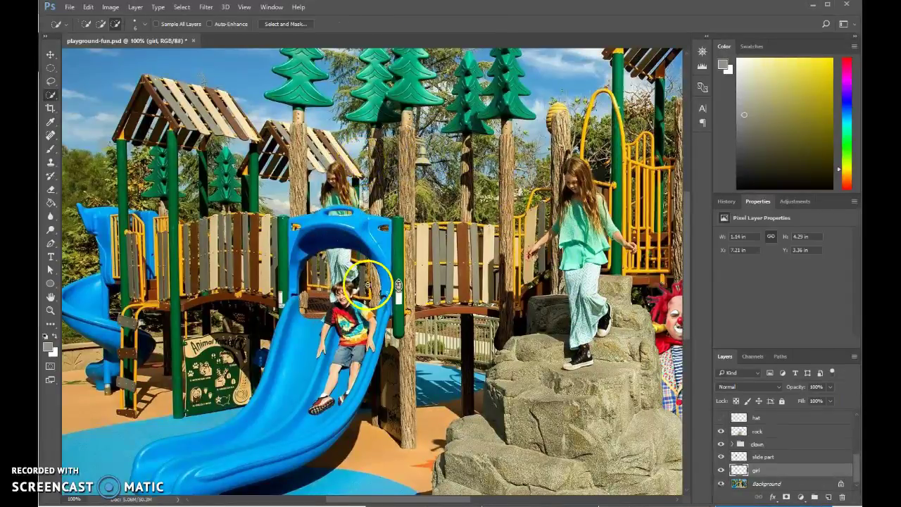
{"action": "left_click", "coordinate": [50, 55]}
{"action": "mouse_move", "coordinate": [345, 264]}
{"action": "left_mouse_down"}
{"action": "mouse_move", "coordinate": [369, 258]}
{"action": "mouse_move", "coordinate": [354, 261]}
{"action": "left_mouse_up"}
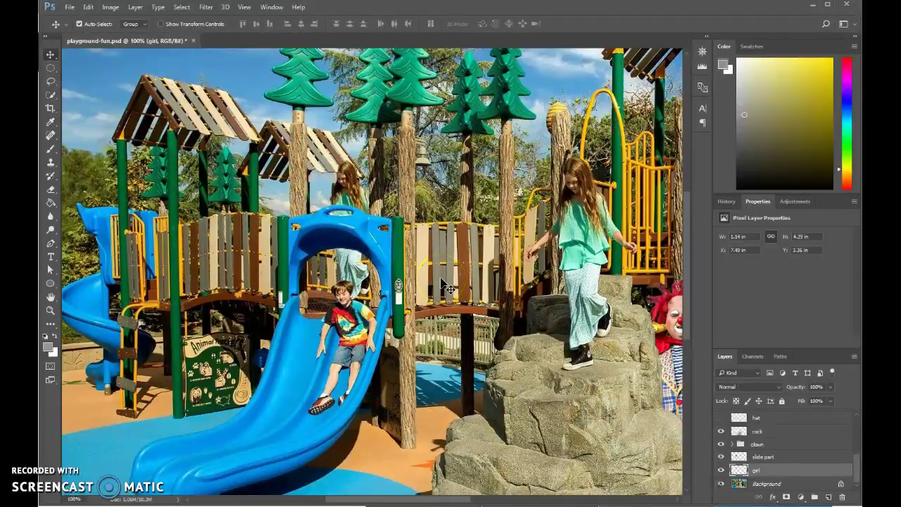
{"action": "key", "text": "ctrl+minus"}
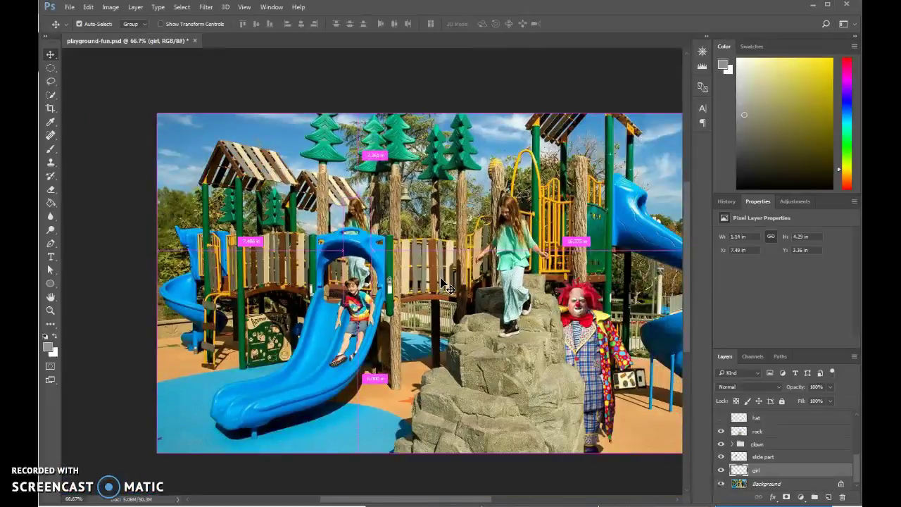